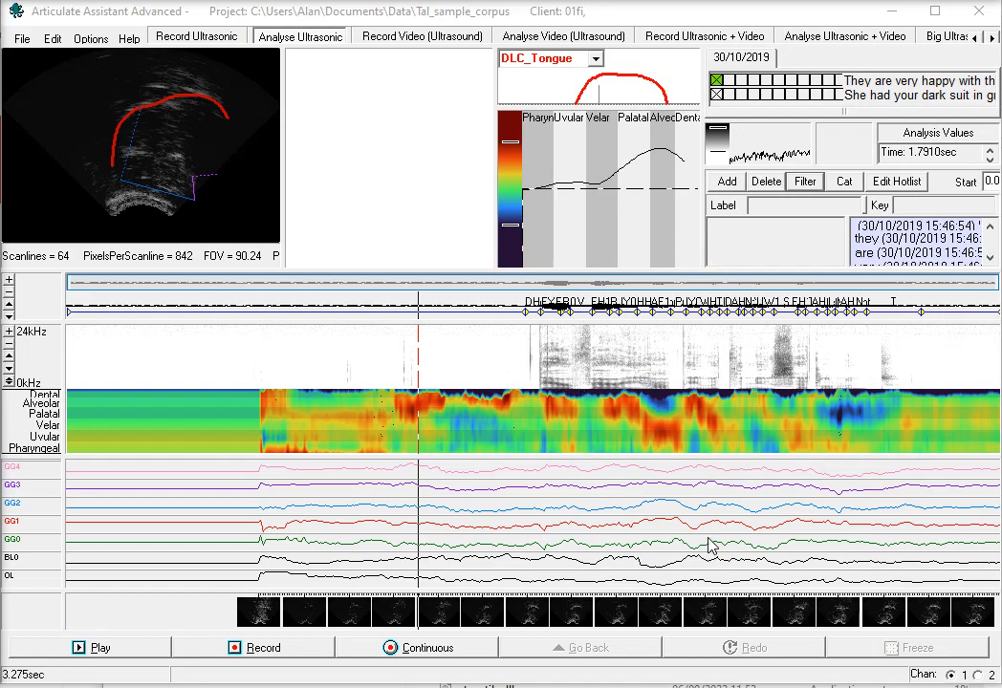
Open the data export setup and show the export file settings.
{"action": "left_click", "coordinate": [21, 39]}
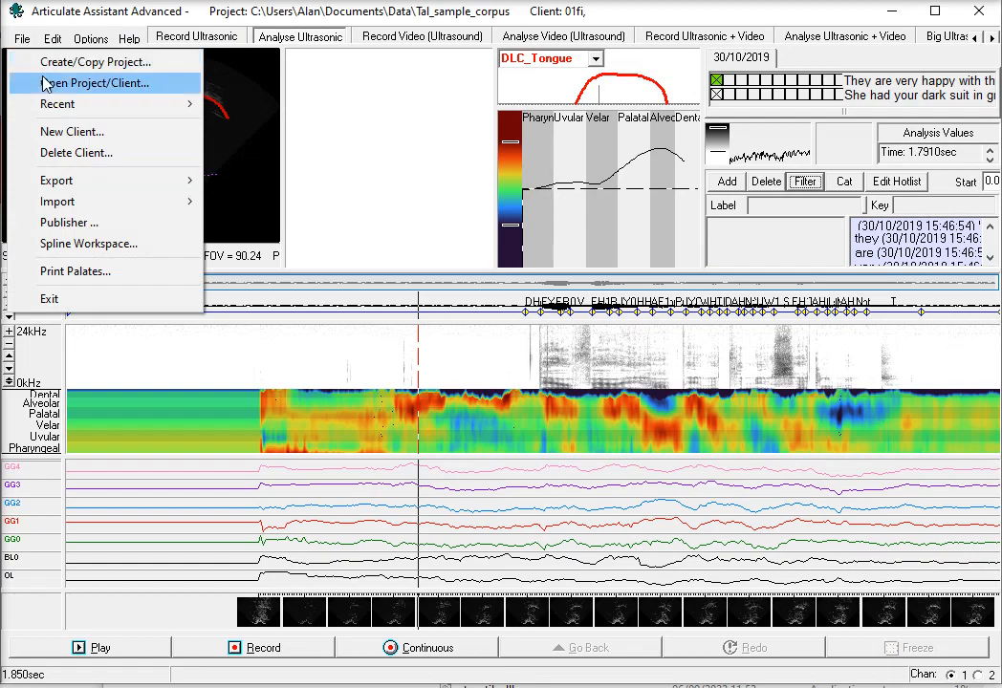
{"action": "mouse_move", "coordinate": [57, 180]}
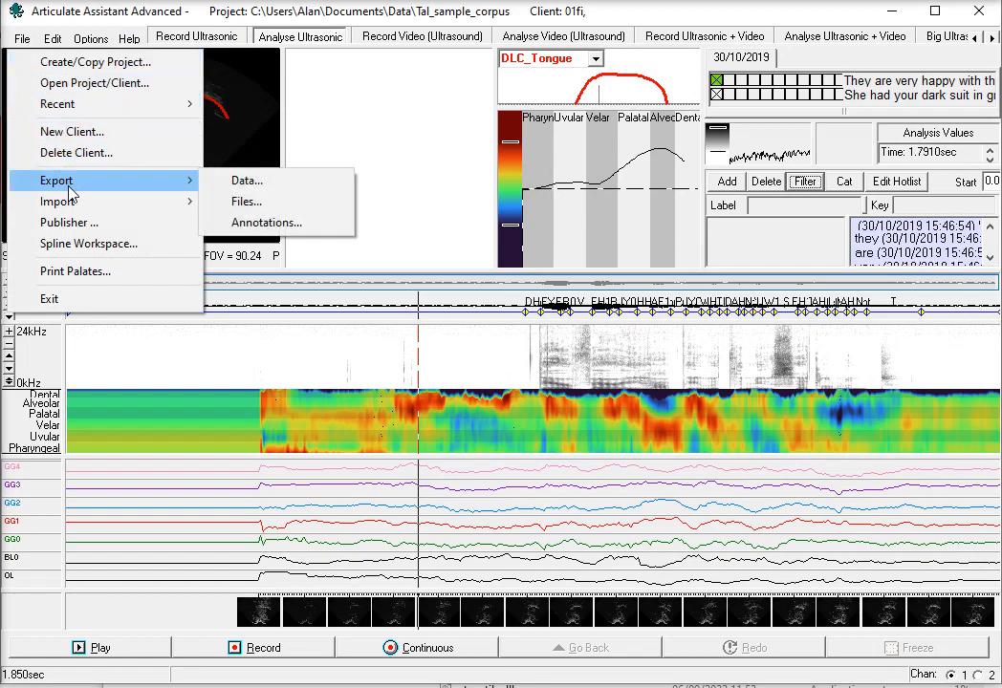
{"action": "left_click", "coordinate": [278, 188]}
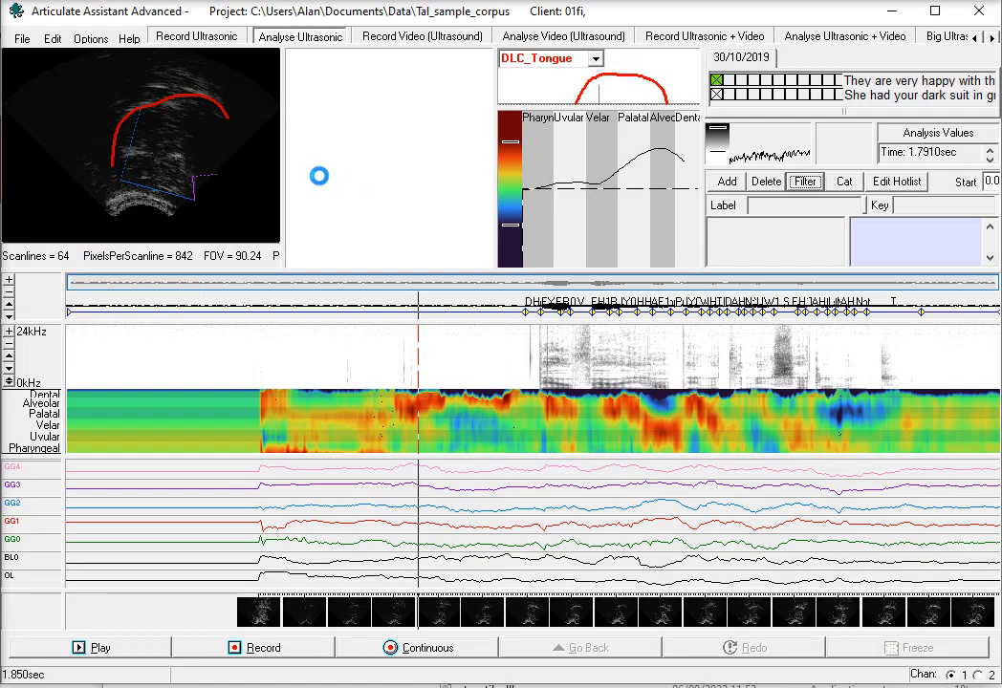
{"action": "left_click_drag", "start_coordinate": [703, 278], "coordinate": [497, 167]}
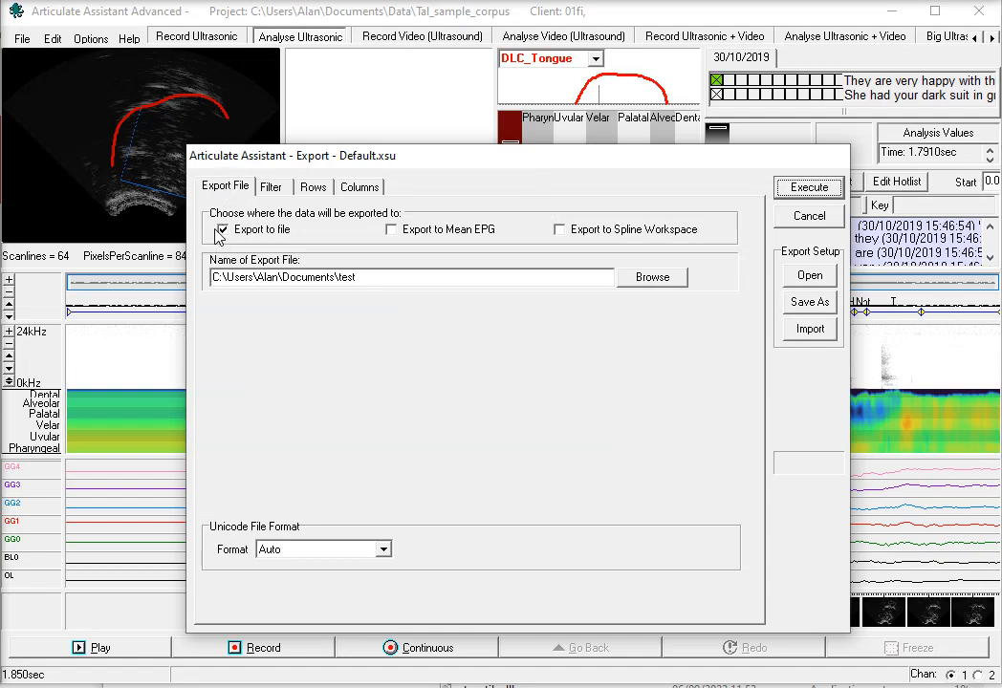
{"action": "left_click", "coordinate": [227, 187]}
{"action": "mouse_move", "coordinate": [559, 242]}
Restrict the filter of the annotations chosen for export to the current client.
{"action": "left_click", "coordinate": [273, 190]}
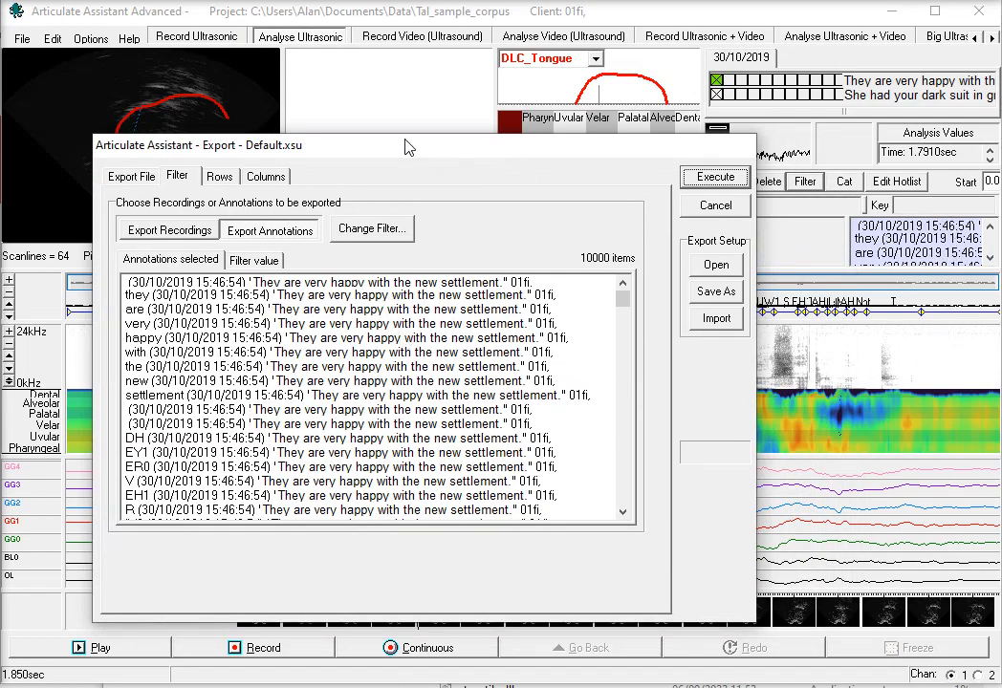
{"action": "left_click_drag", "start_coordinate": [421, 152], "coordinate": [531, 141]}
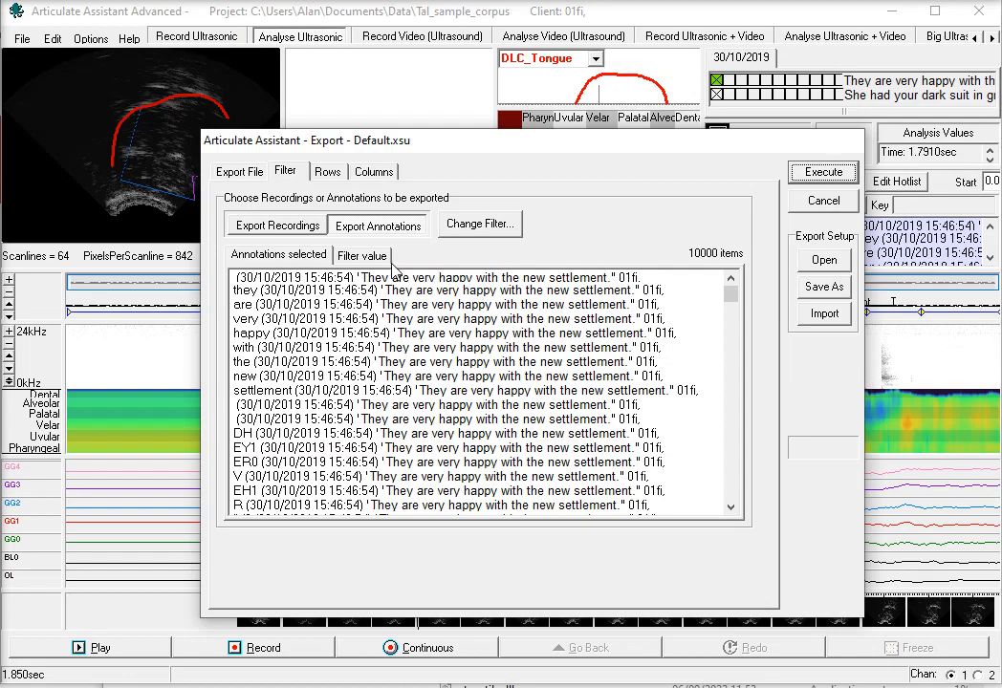
{"action": "left_click", "coordinate": [490, 230]}
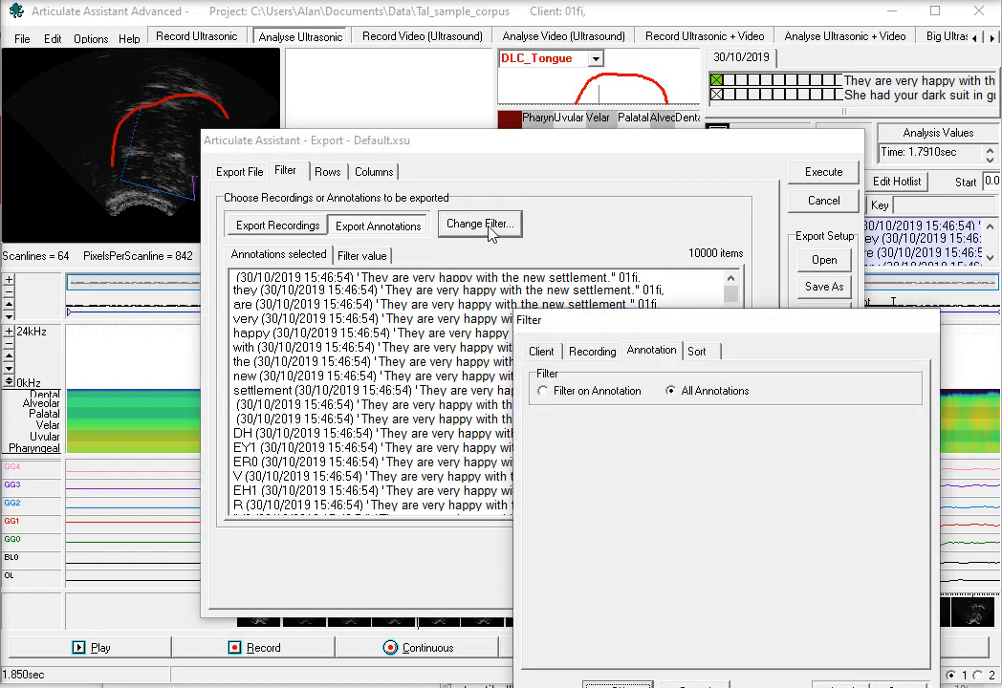
{"action": "left_click", "coordinate": [559, 351]}
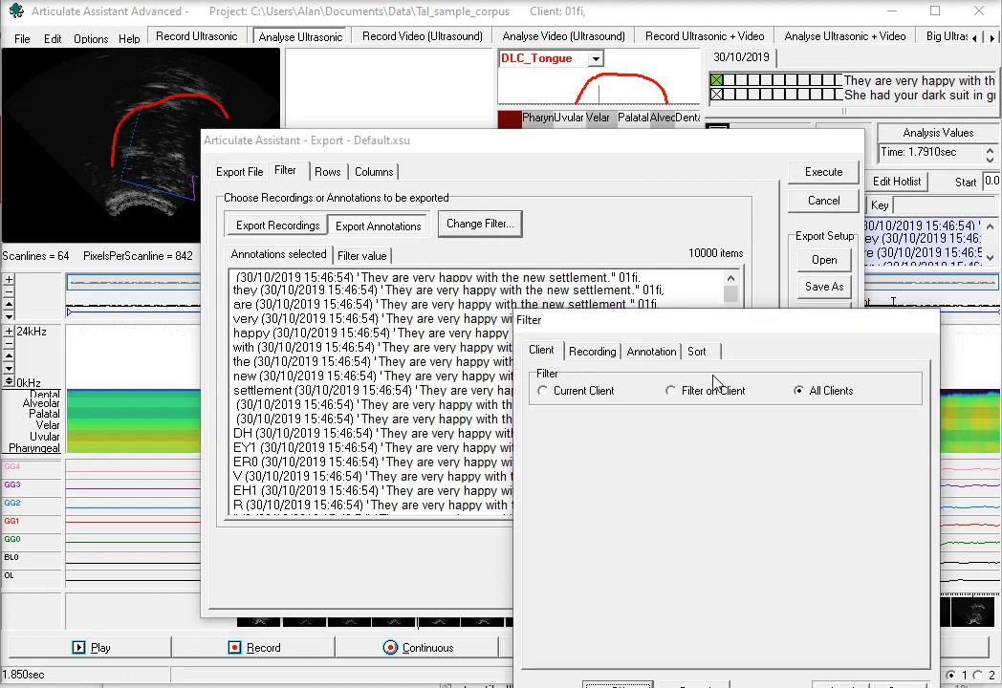
{"action": "left_click", "coordinate": [544, 392]}
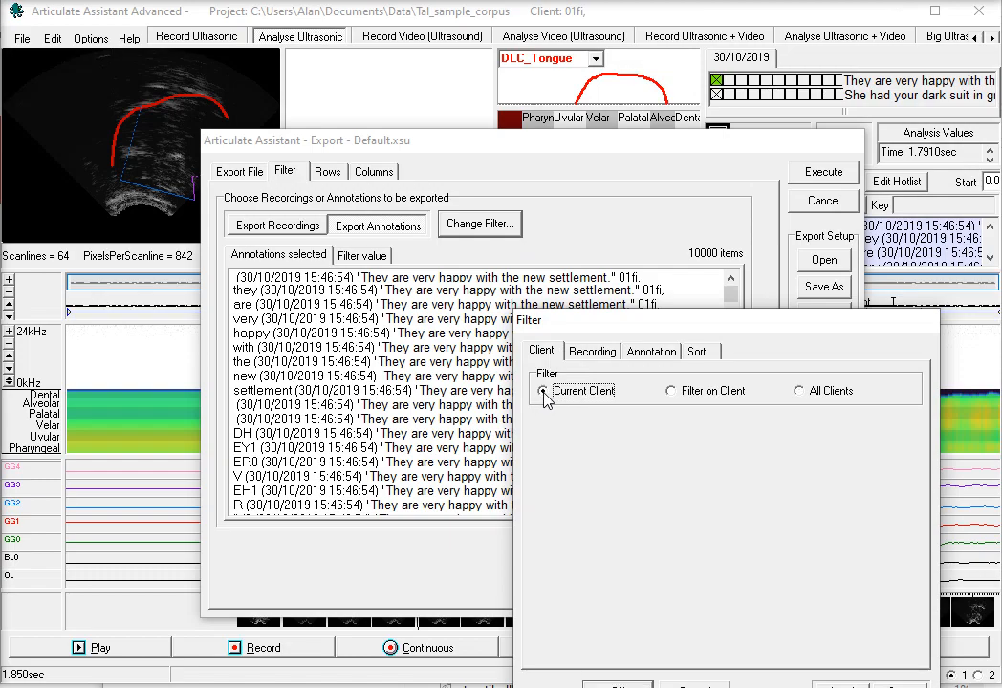
Filter the annotations on keywords containing "S" as a whole-word match and apply the filter.
{"action": "left_click", "coordinate": [636, 353]}
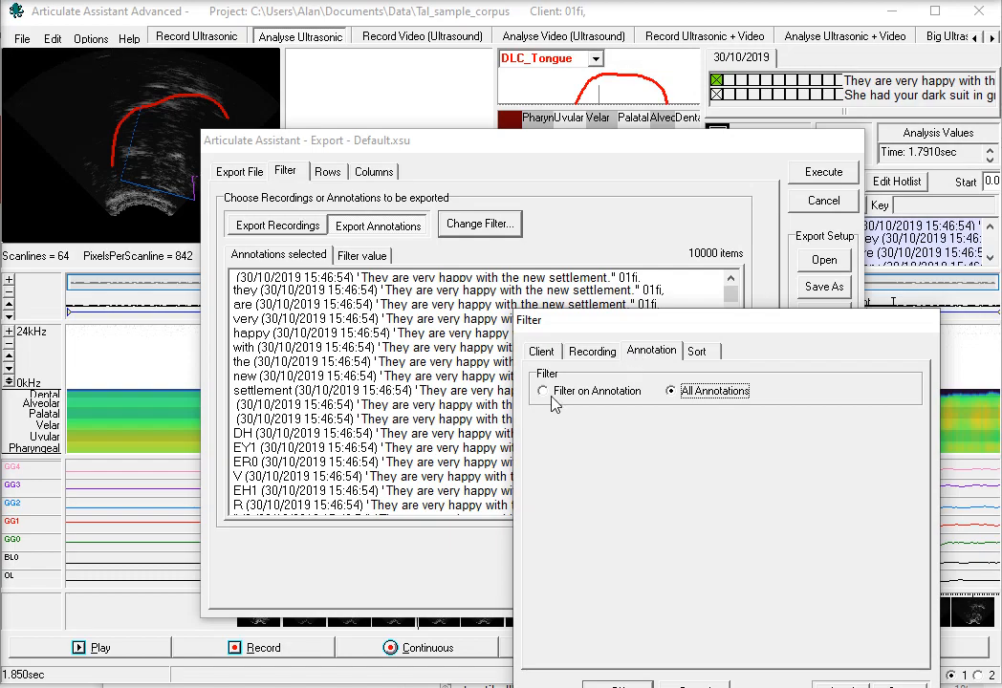
{"action": "left_click", "coordinate": [543, 392]}
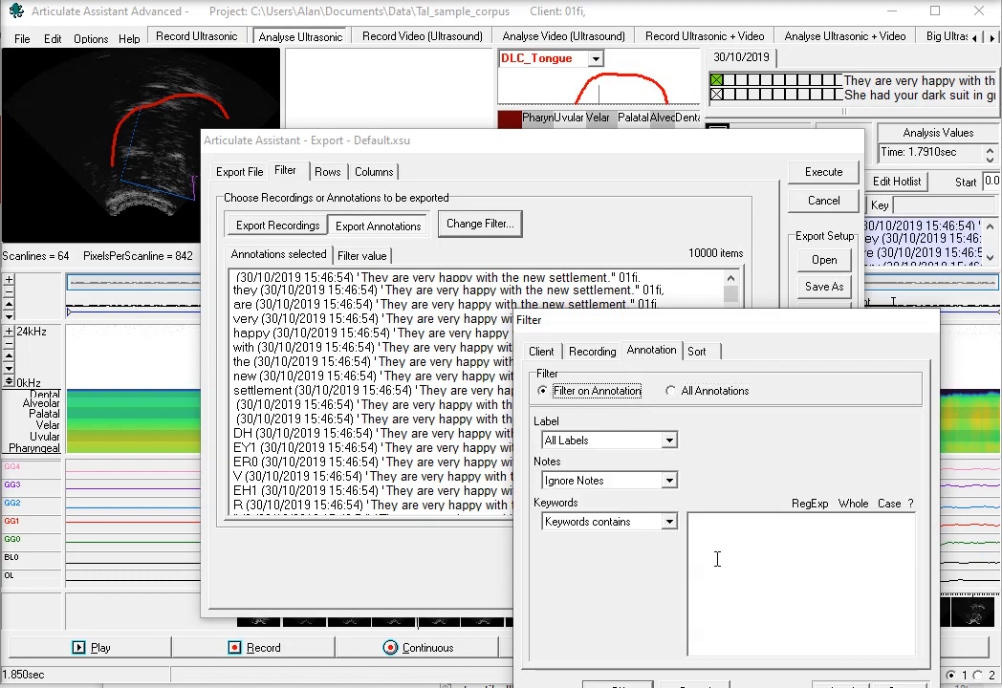
{"action": "left_click", "coordinate": [724, 525]}
{"action": "type", "text": "S"}
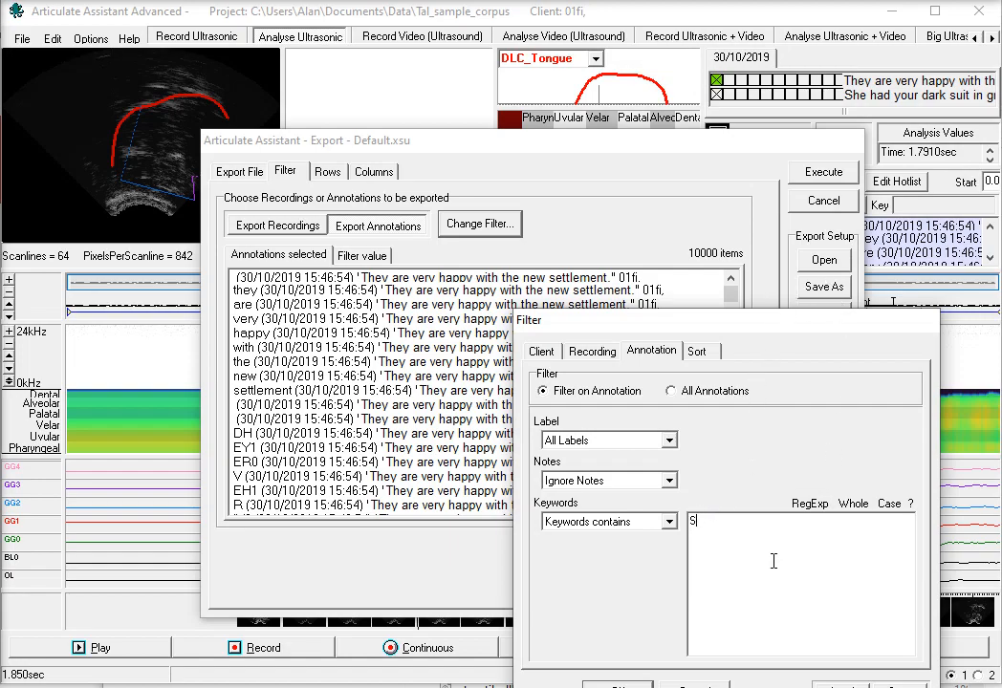
{"action": "left_click", "coordinate": [854, 505]}
{"action": "left_click_drag", "start_coordinate": [769, 325], "coordinate": [781, 201]}
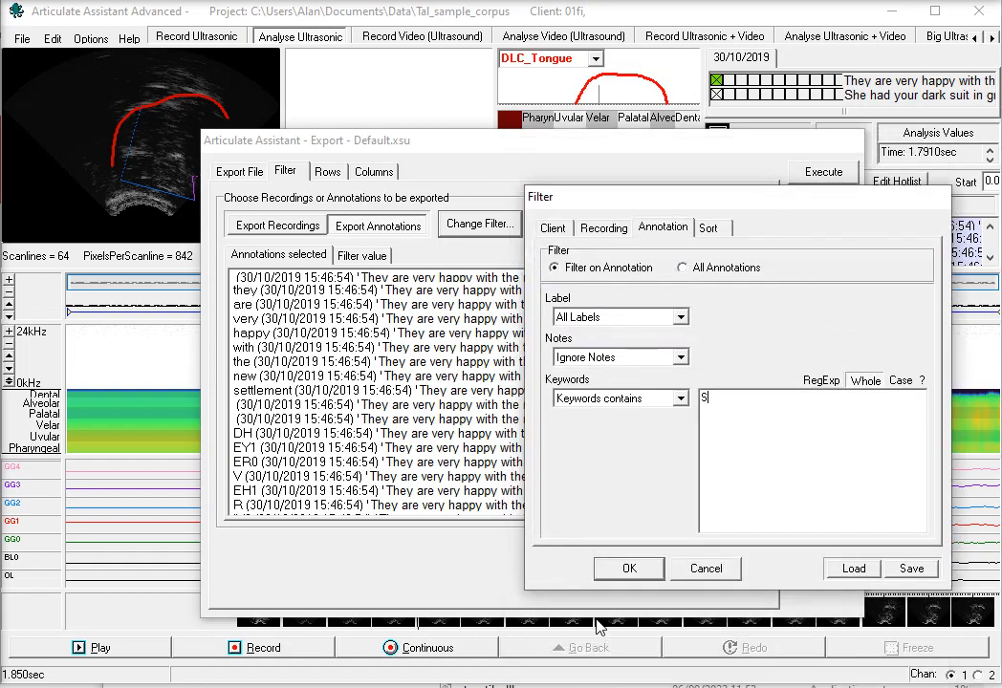
{"action": "left_click", "coordinate": [631, 568]}
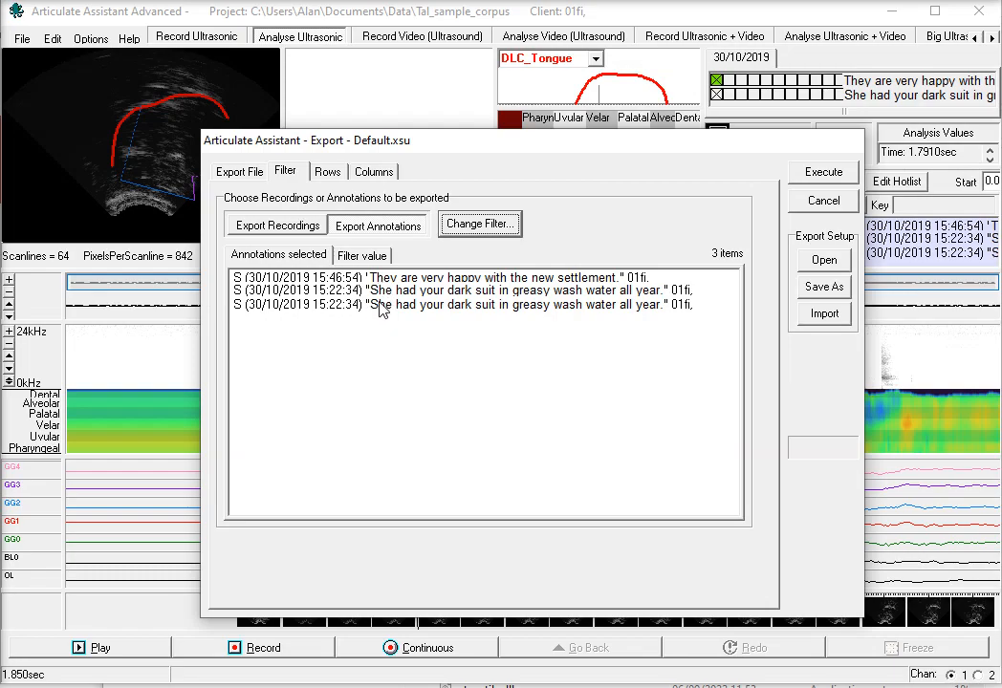
Set the exported rows to a single point per annotation, selected at the midpoint.
{"action": "left_click", "coordinate": [329, 174]}
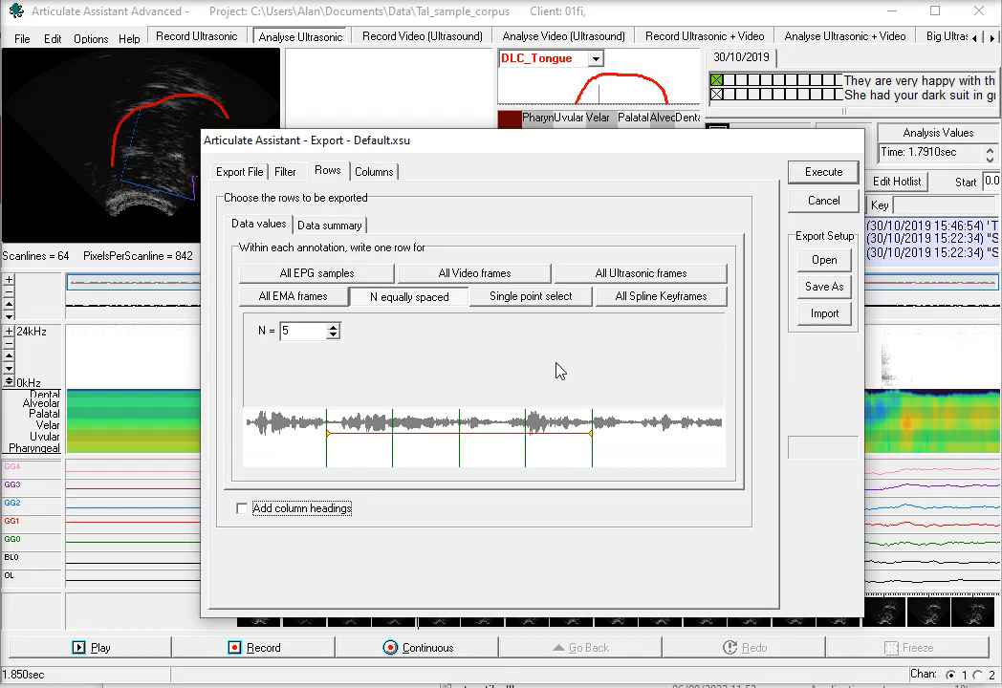
{"action": "left_click", "coordinate": [550, 302]}
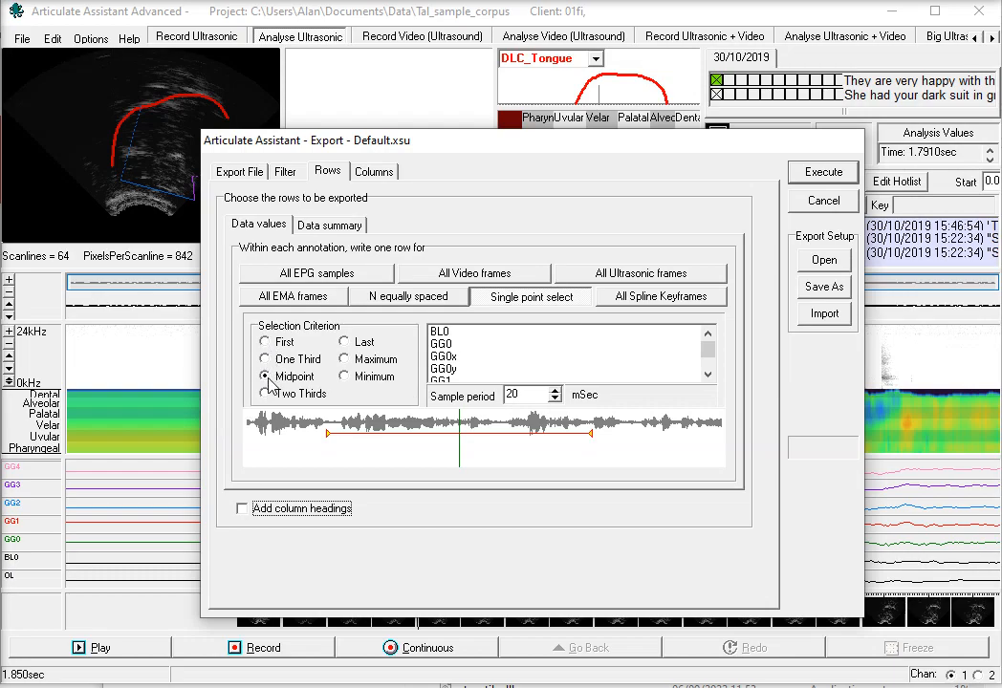
{"action": "left_click", "coordinate": [355, 366]}
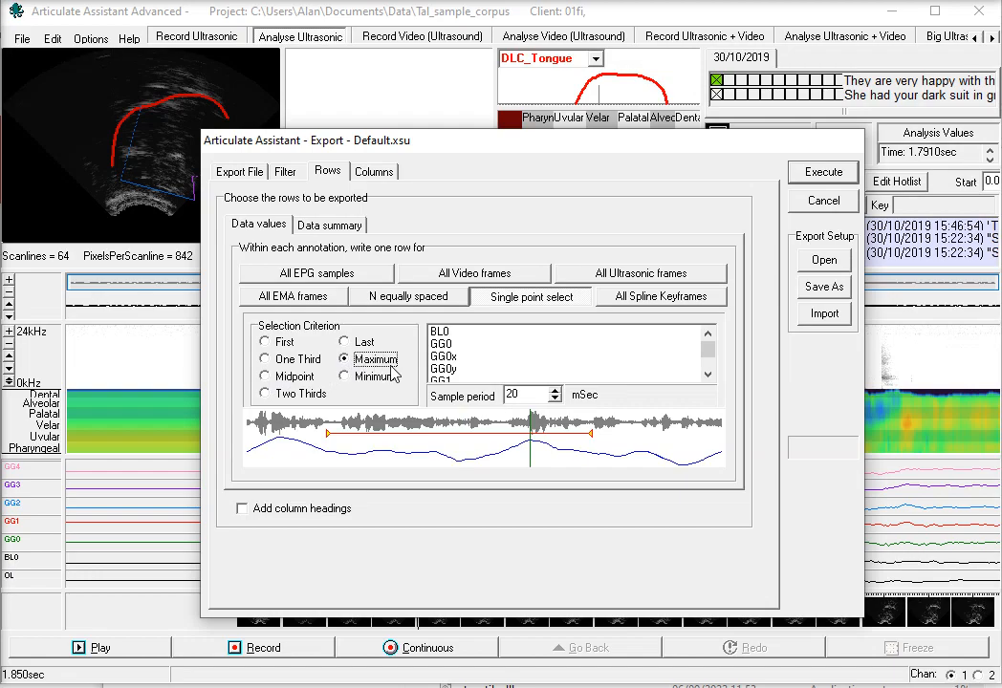
{"action": "mouse_move", "coordinate": [712, 356]}
{"action": "left_mouse_down"}
{"action": "mouse_move", "coordinate": [711, 371]}
{"action": "mouse_move", "coordinate": [706, 346]}
{"action": "left_mouse_up"}
{"action": "left_click", "coordinate": [267, 378]}
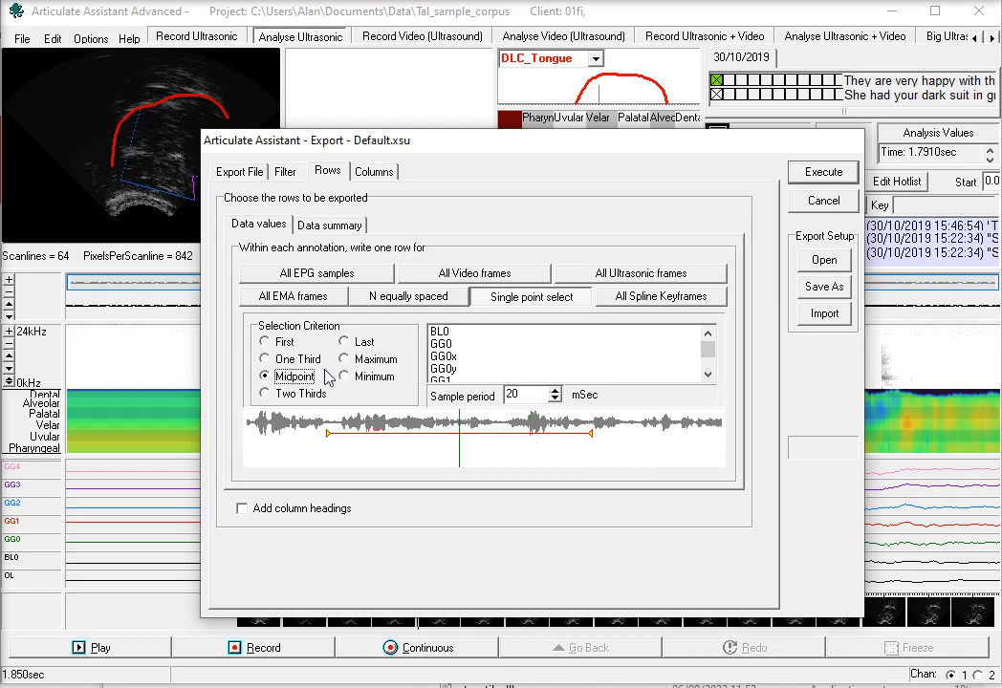
Add an export column with the x,y (mm) values of the DLC_Tongue spline.
{"action": "left_click", "coordinate": [375, 173]}
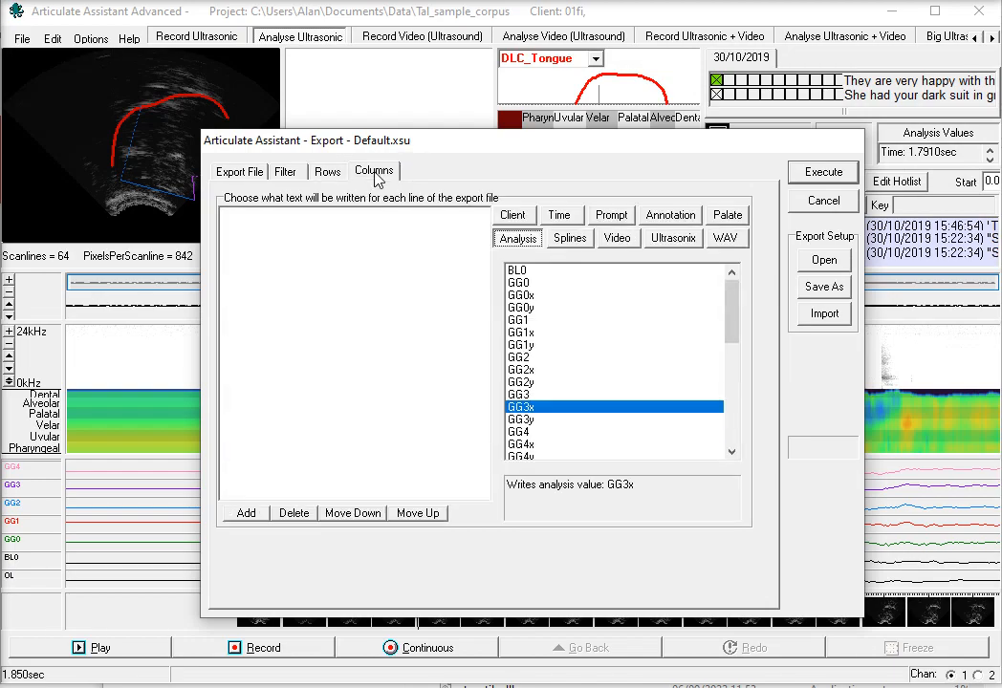
{"action": "left_click", "coordinate": [380, 221]}
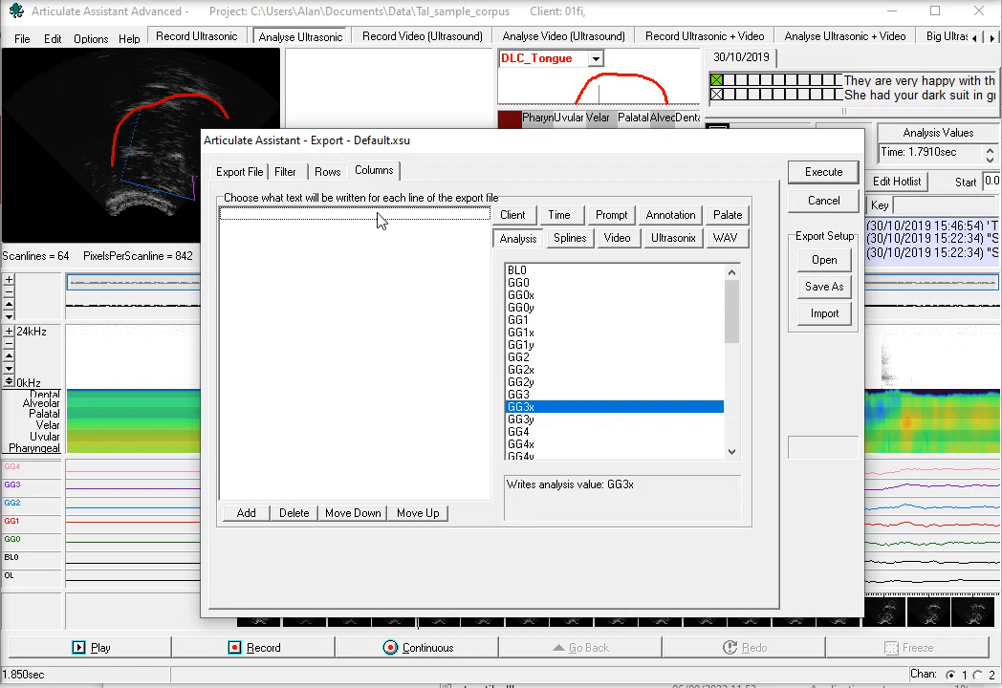
{"action": "left_click", "coordinate": [570, 239]}
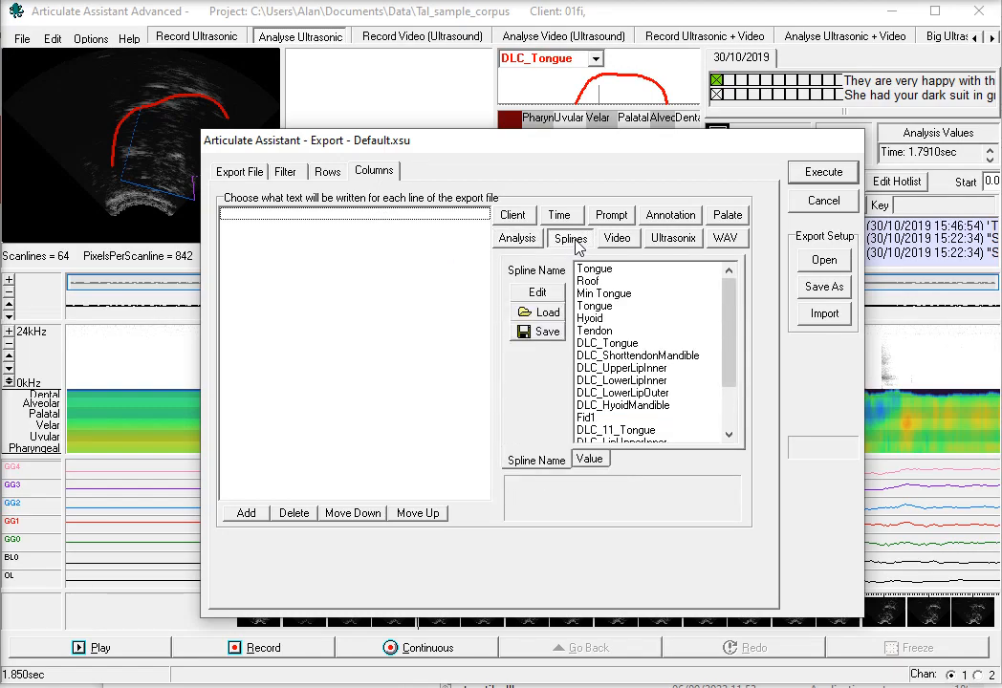
{"action": "left_click", "coordinate": [633, 345]}
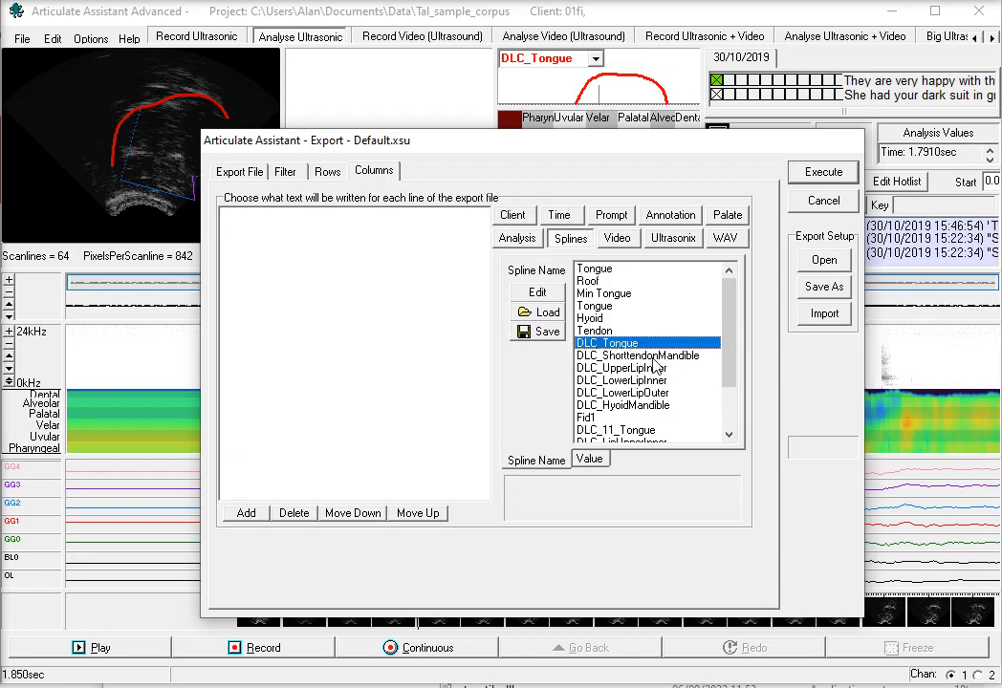
{"action": "left_click", "coordinate": [587, 460]}
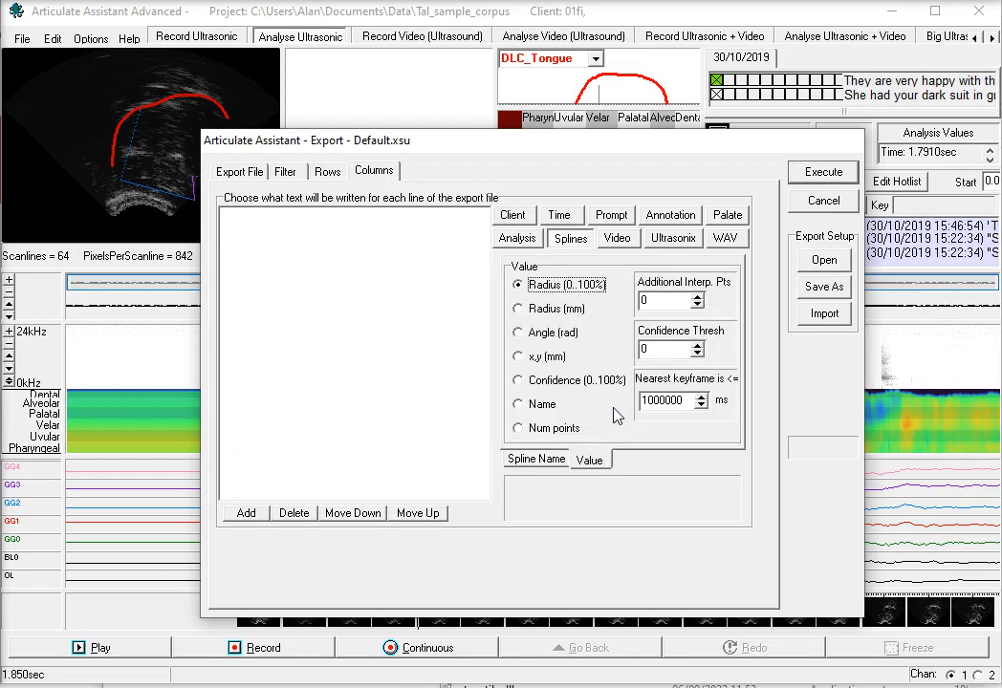
{"action": "left_click", "coordinate": [520, 360]}
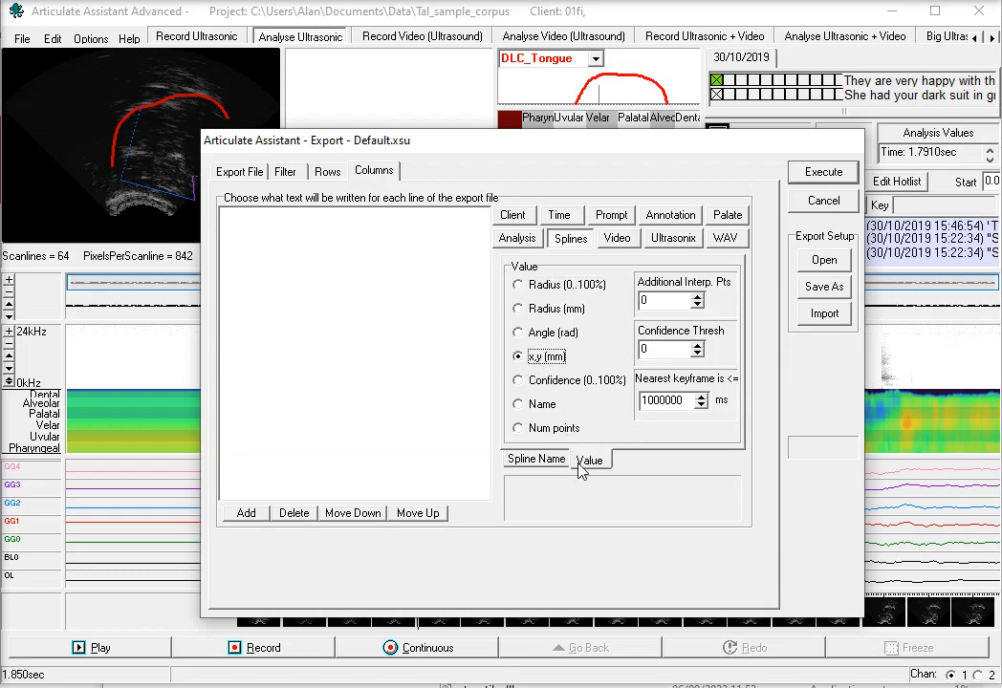
{"action": "left_click", "coordinate": [248, 516]}
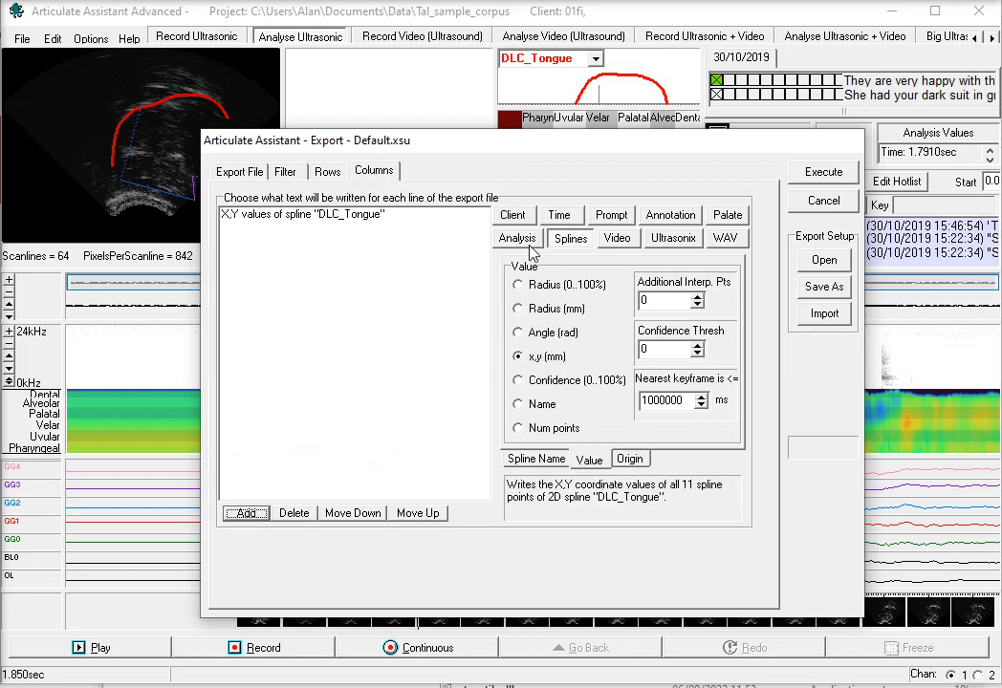
Add the analysis values STx and STy as further export columns after the spline coordinates.
{"action": "left_click", "coordinate": [244, 513]}
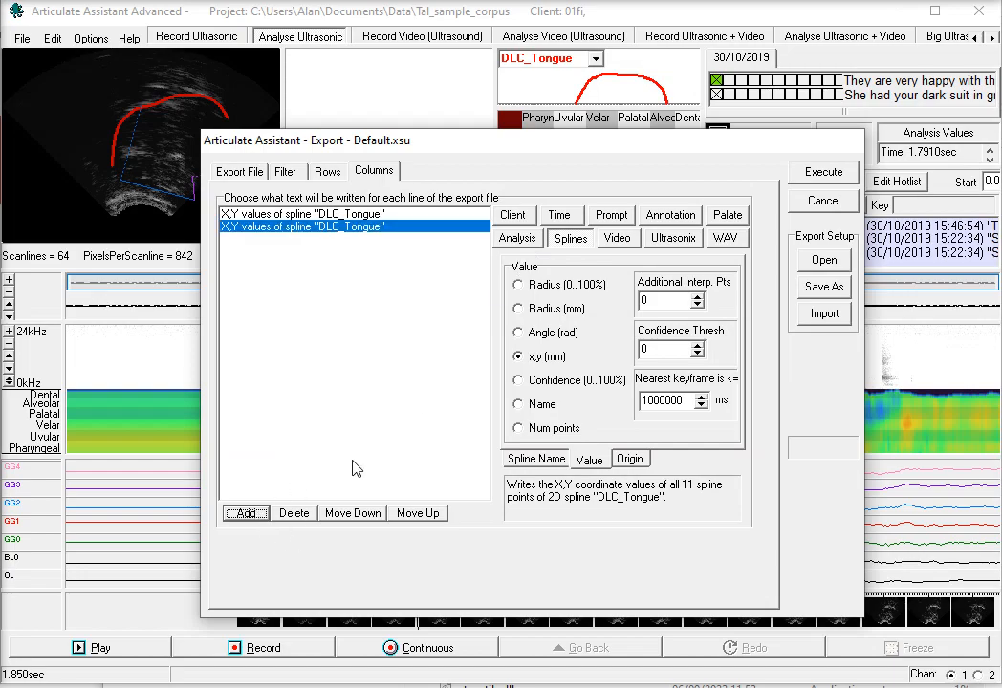
{"action": "left_click", "coordinate": [517, 239]}
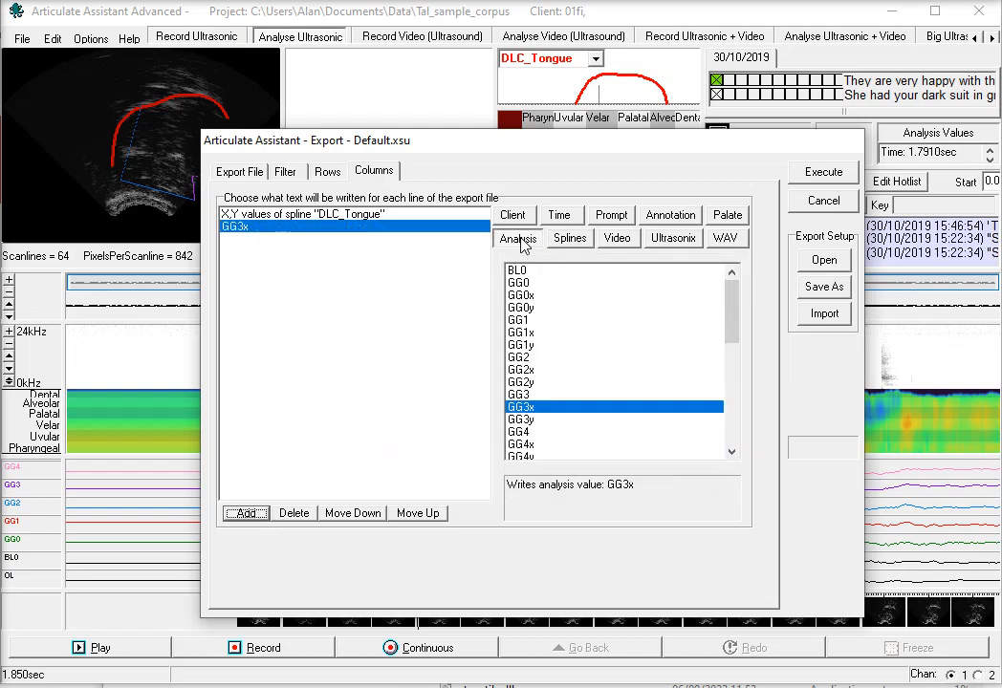
{"action": "left_click_drag", "start_coordinate": [742, 312], "coordinate": [756, 369]}
{"action": "left_click", "coordinate": [517, 345]}
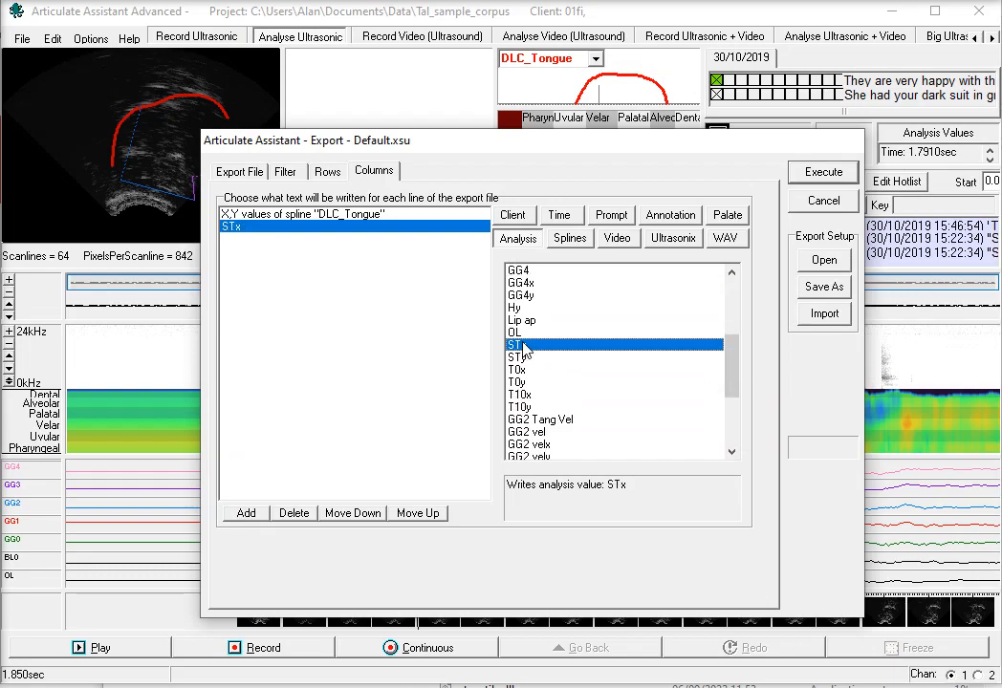
{"action": "left_click", "coordinate": [241, 513]}
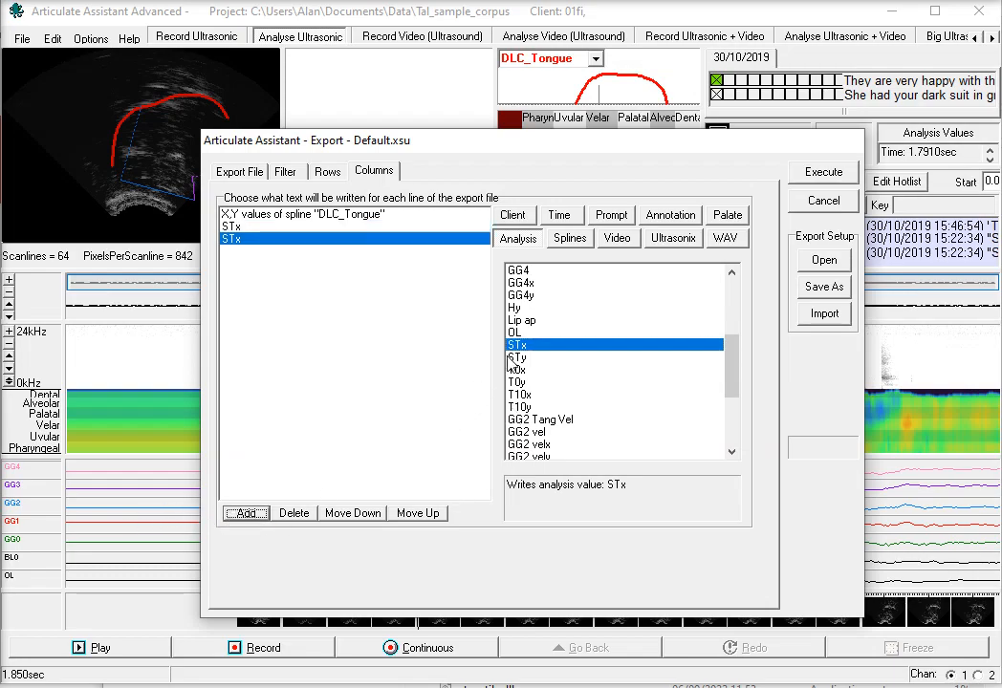
{"action": "left_click", "coordinate": [517, 357]}
{"action": "left_click", "coordinate": [246, 513]}
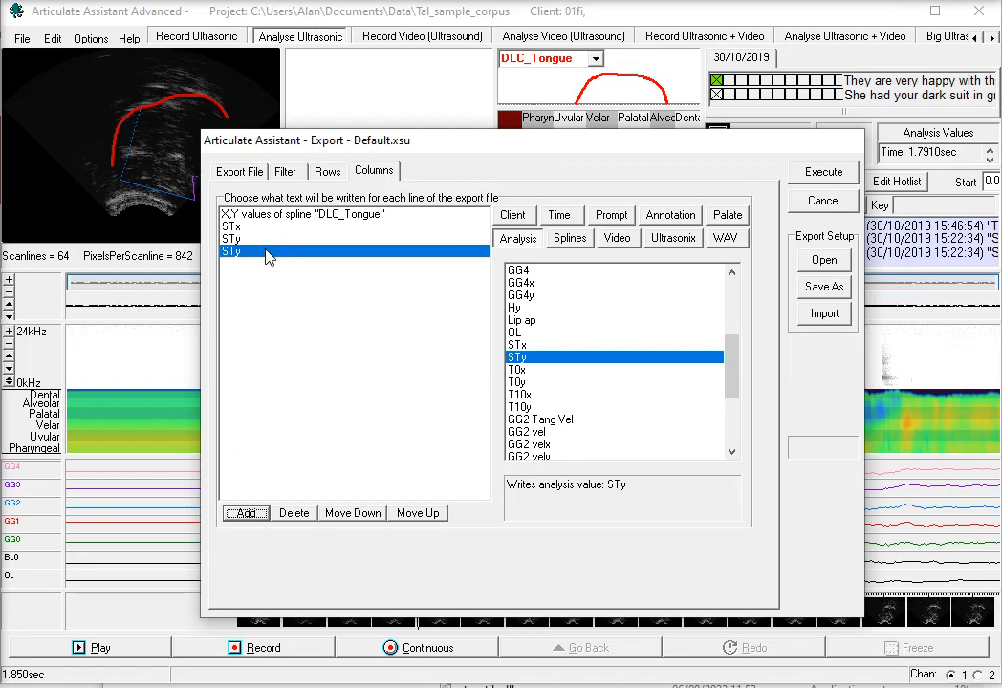
{"action": "left_click", "coordinate": [296, 516]}
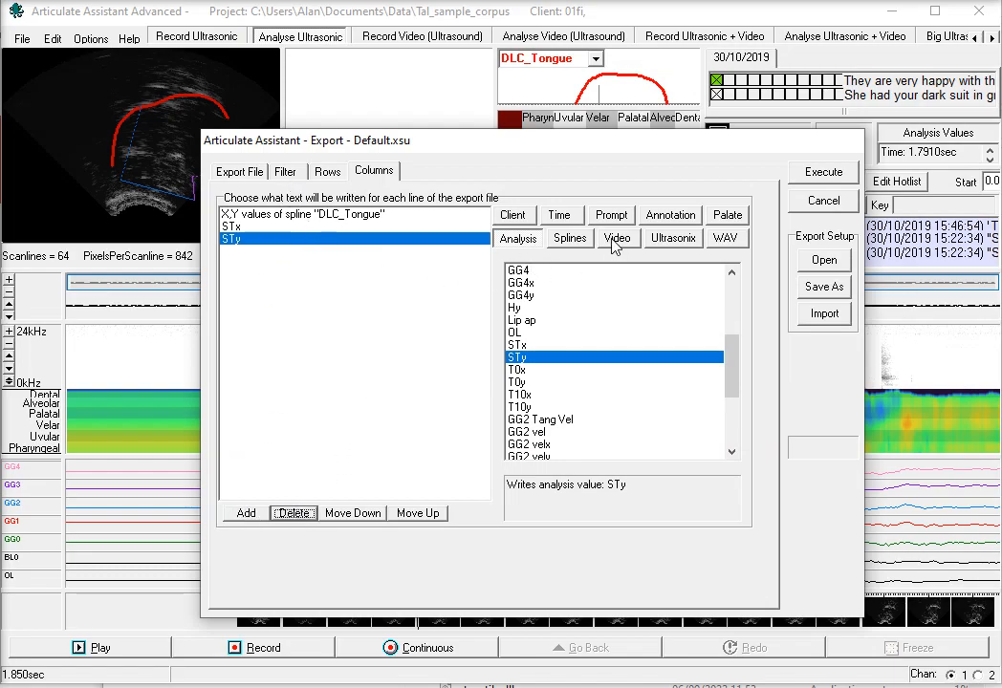
{"action": "left_click", "coordinate": [668, 220]}
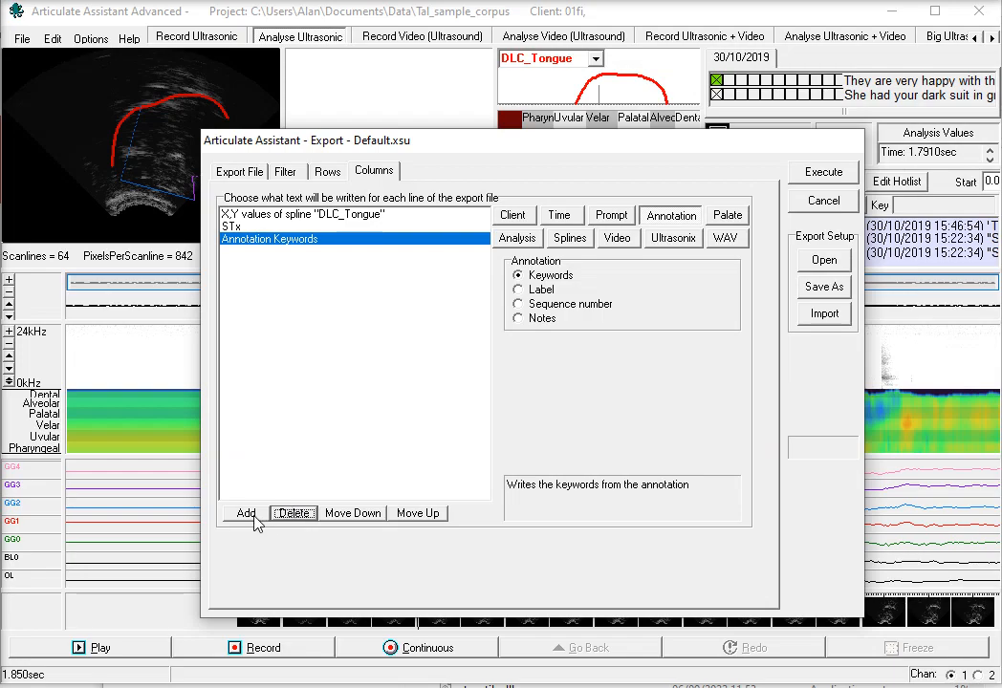
{"action": "left_click", "coordinate": [570, 238]}
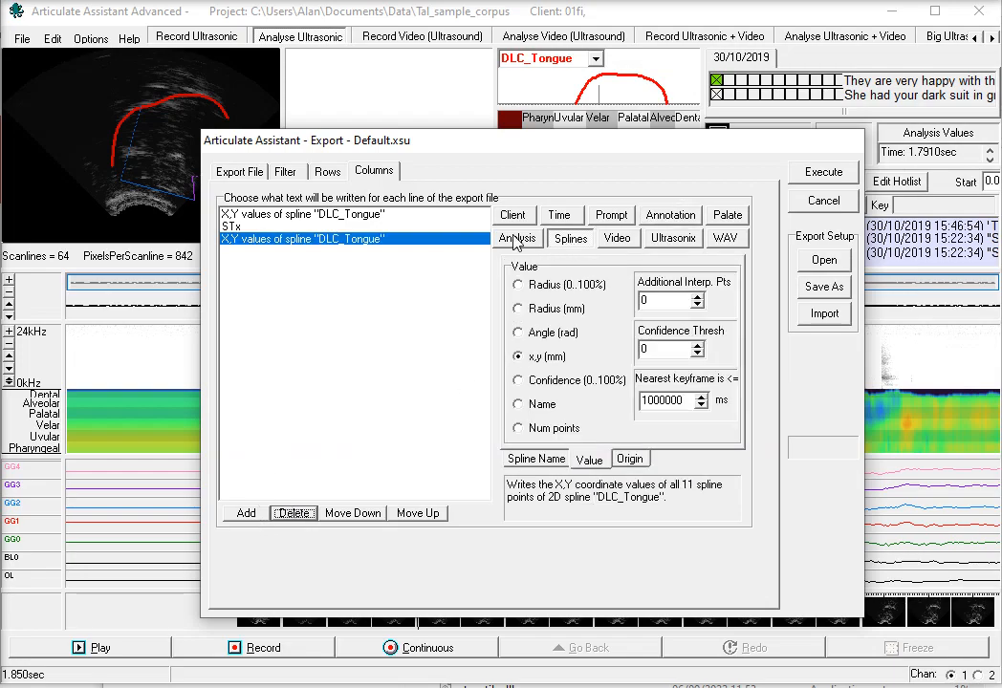
{"action": "left_click", "coordinate": [517, 238]}
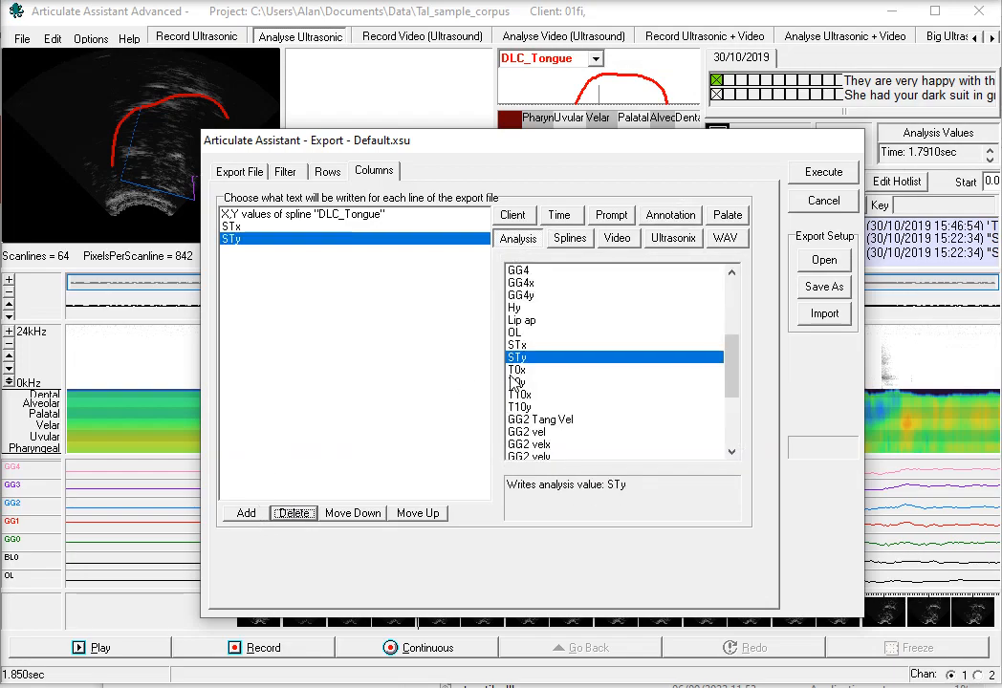
{"action": "left_click", "coordinate": [247, 513]}
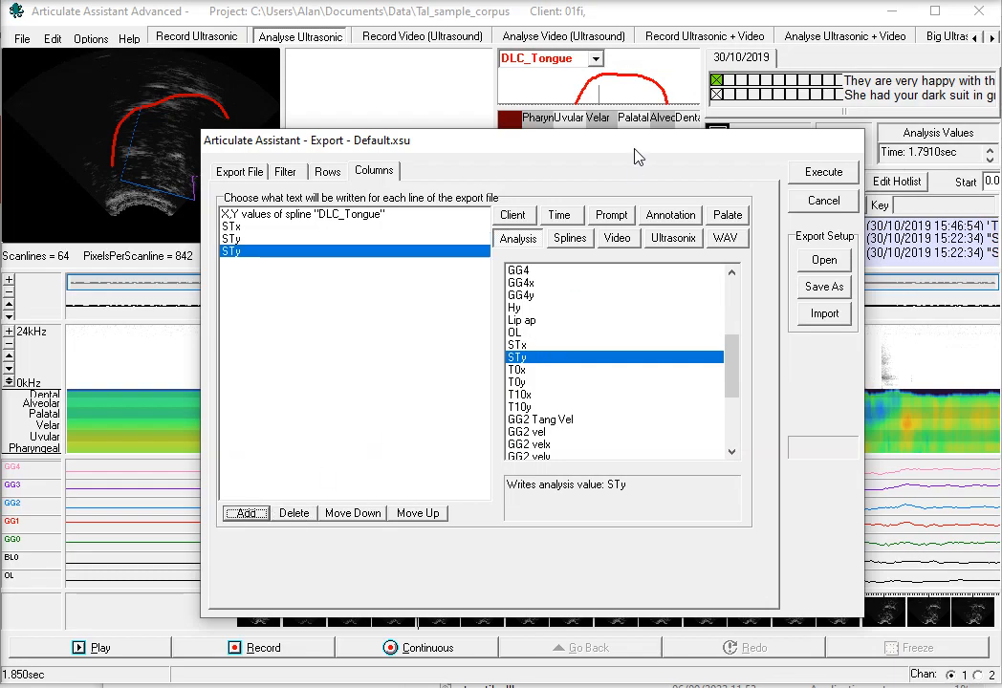
Add the annotation label as an export column after STy.
{"action": "left_click", "coordinate": [681, 214]}
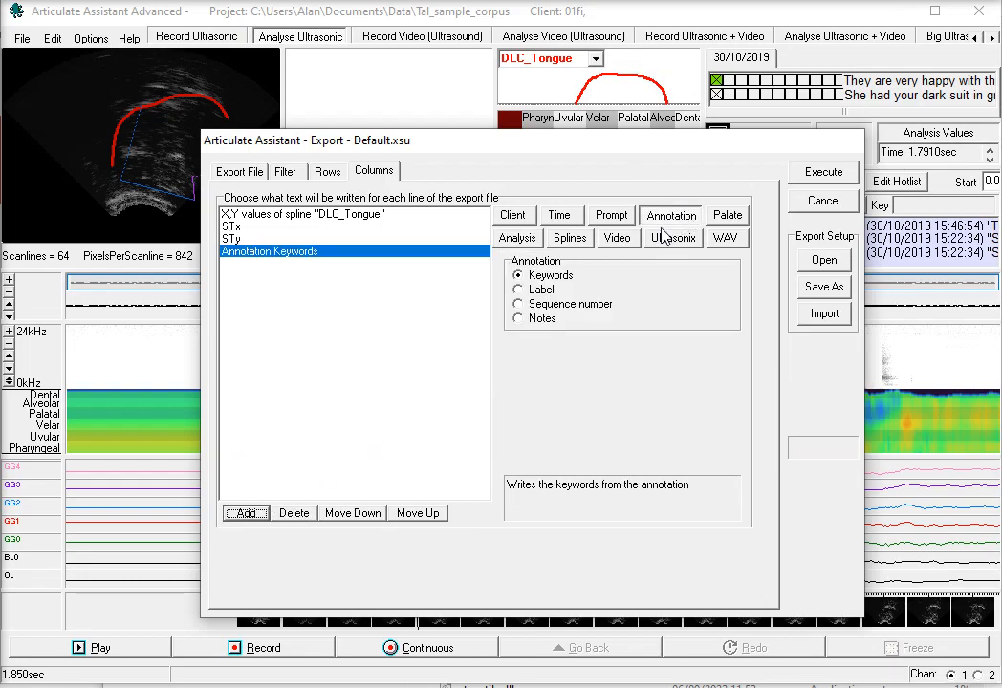
{"action": "left_click", "coordinate": [521, 291]}
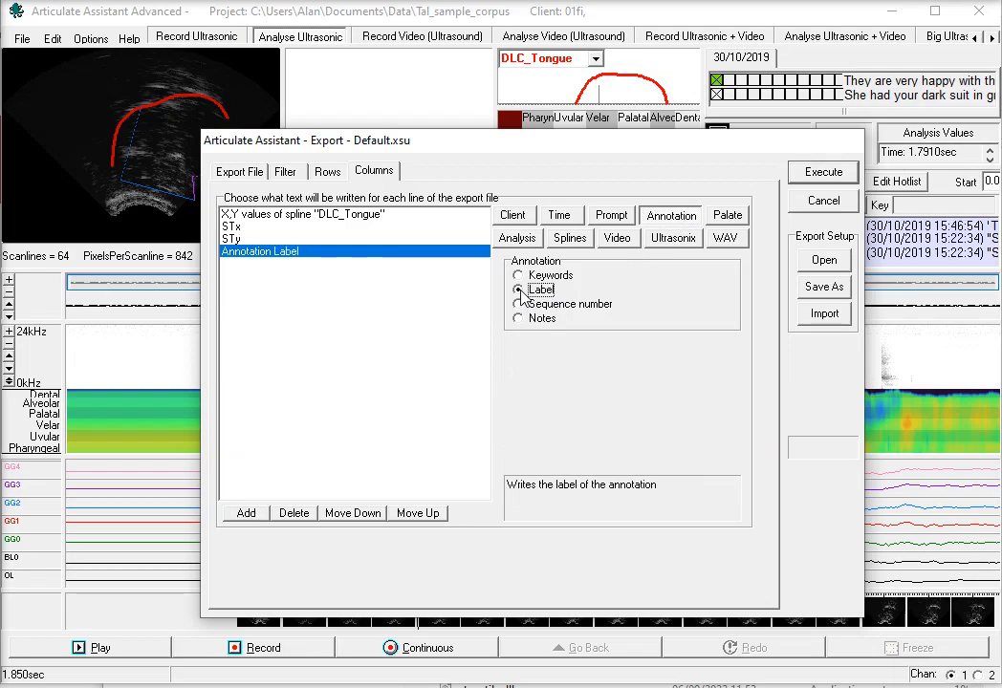
{"action": "left_click", "coordinate": [251, 513]}
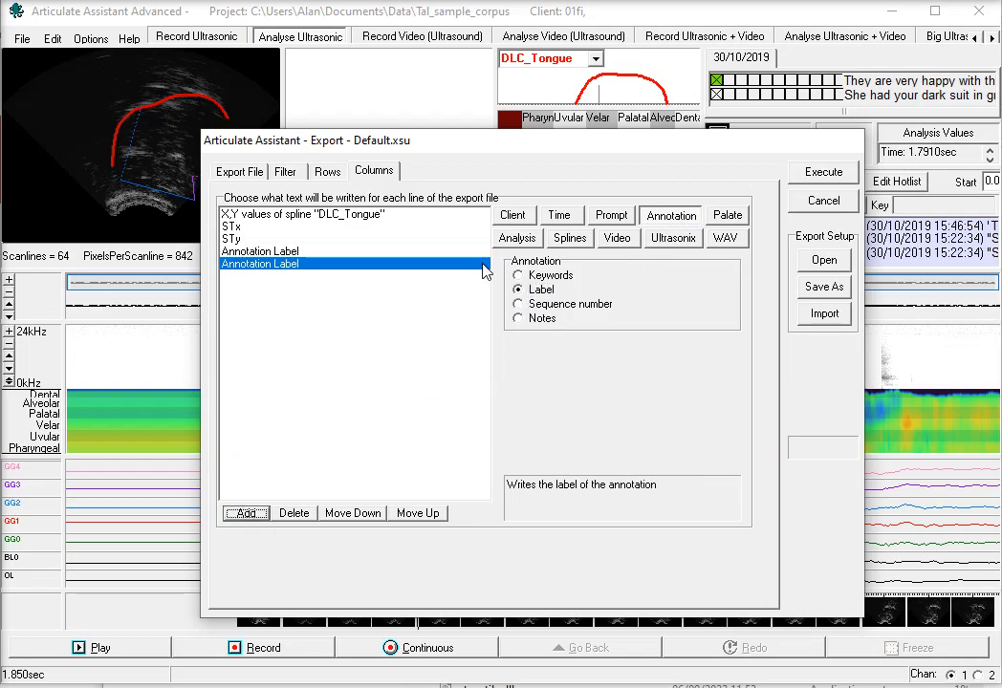
Add the sample time of each row within the recording as an export column after the annotation label.
{"action": "left_click", "coordinate": [519, 275]}
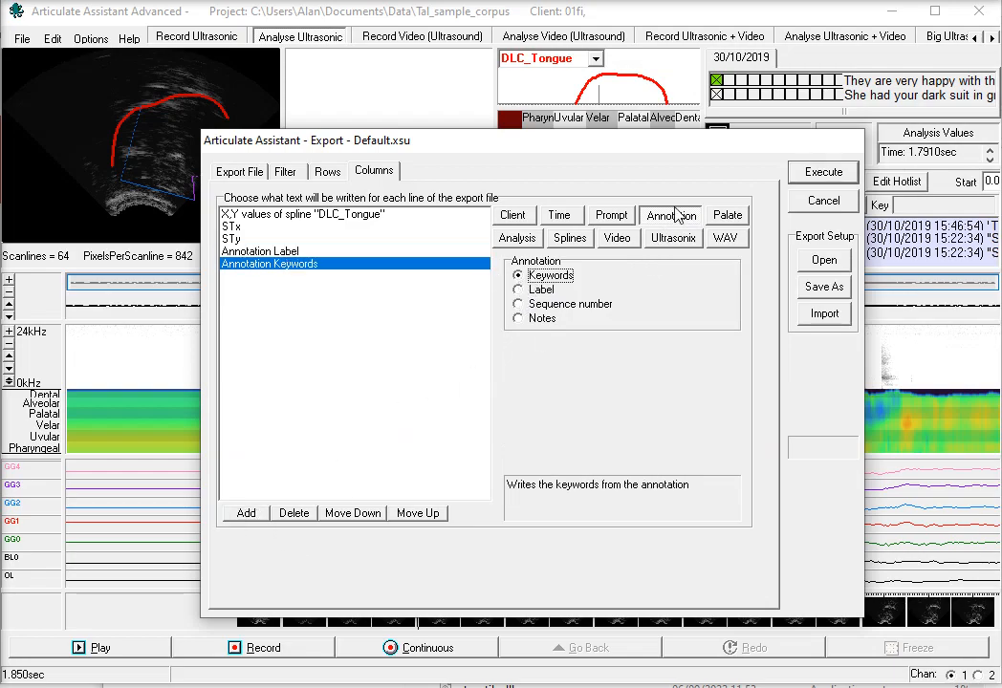
{"action": "left_click", "coordinate": [561, 216]}
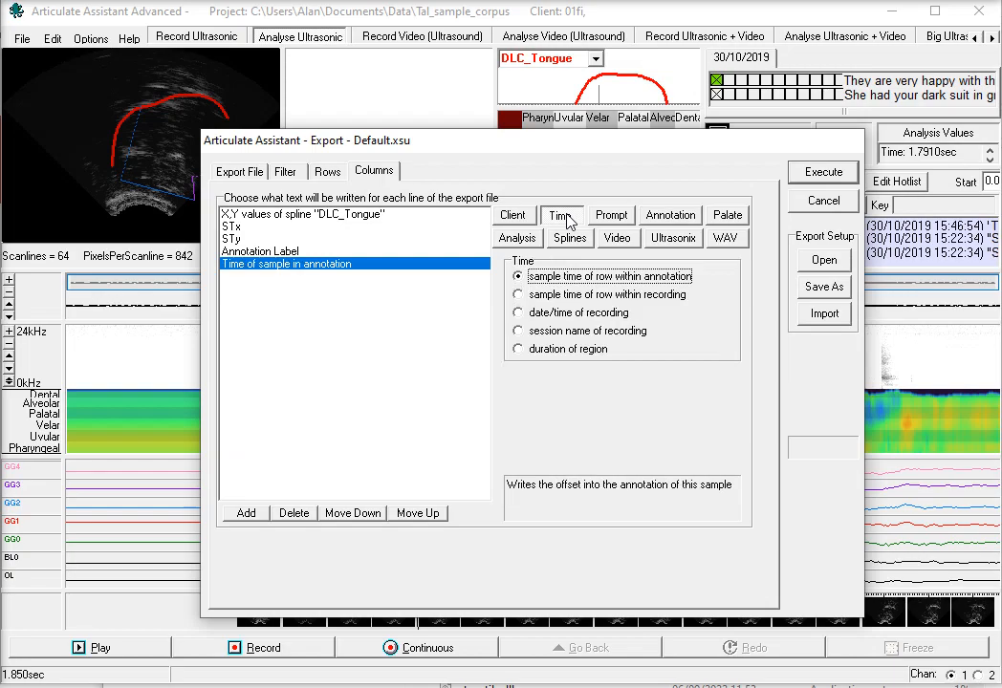
{"action": "left_click", "coordinate": [518, 298]}
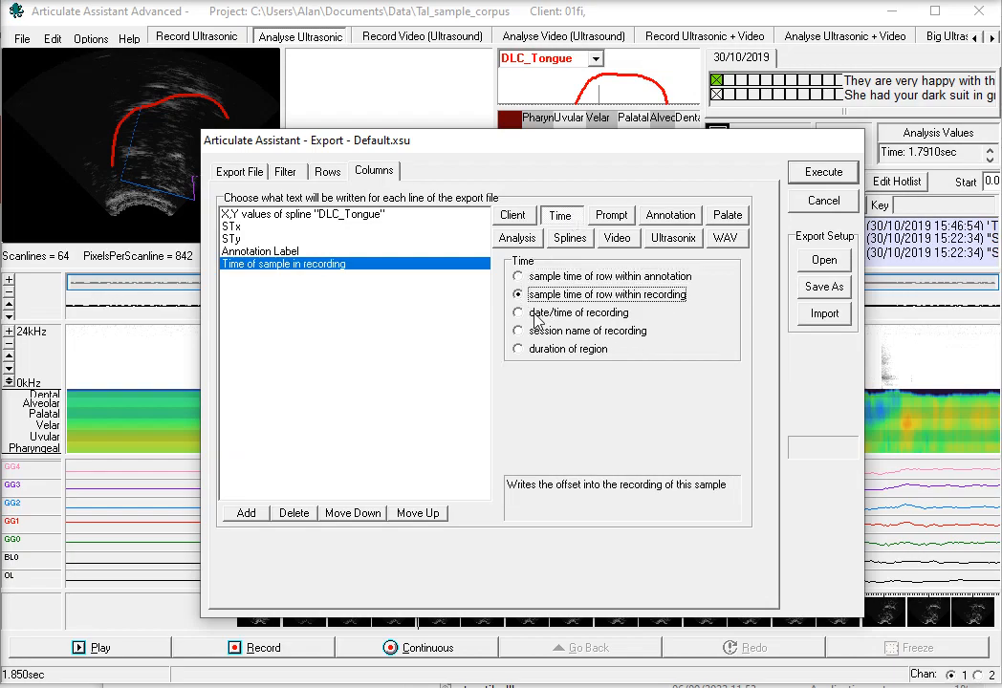
{"action": "left_click", "coordinate": [254, 516]}
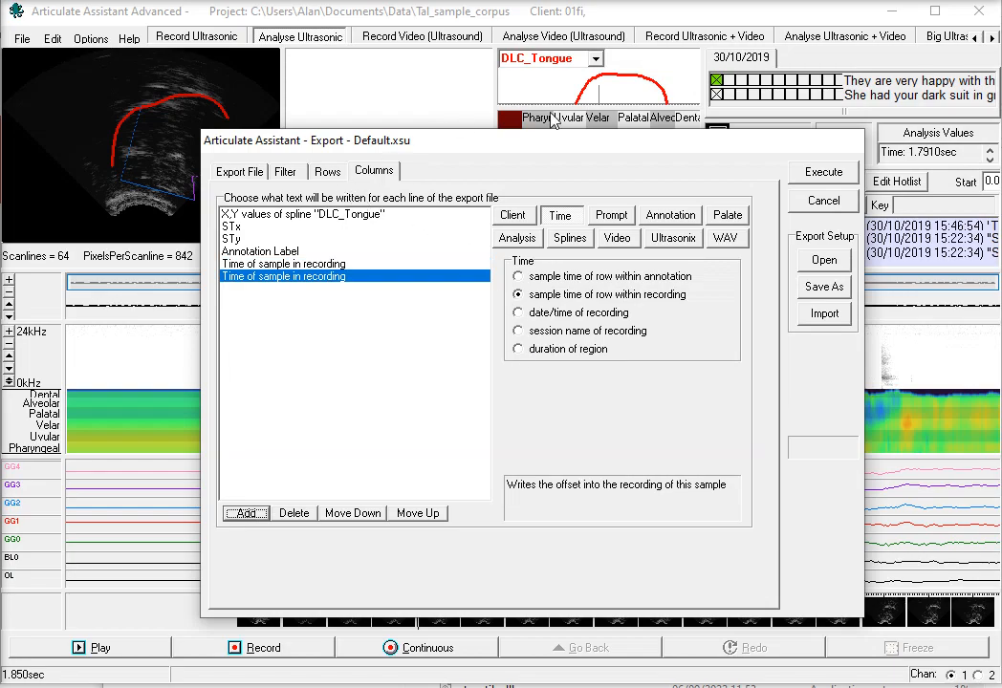
Run the export to the file test in the Documents folder and view the written file.
{"action": "left_click", "coordinate": [828, 174]}
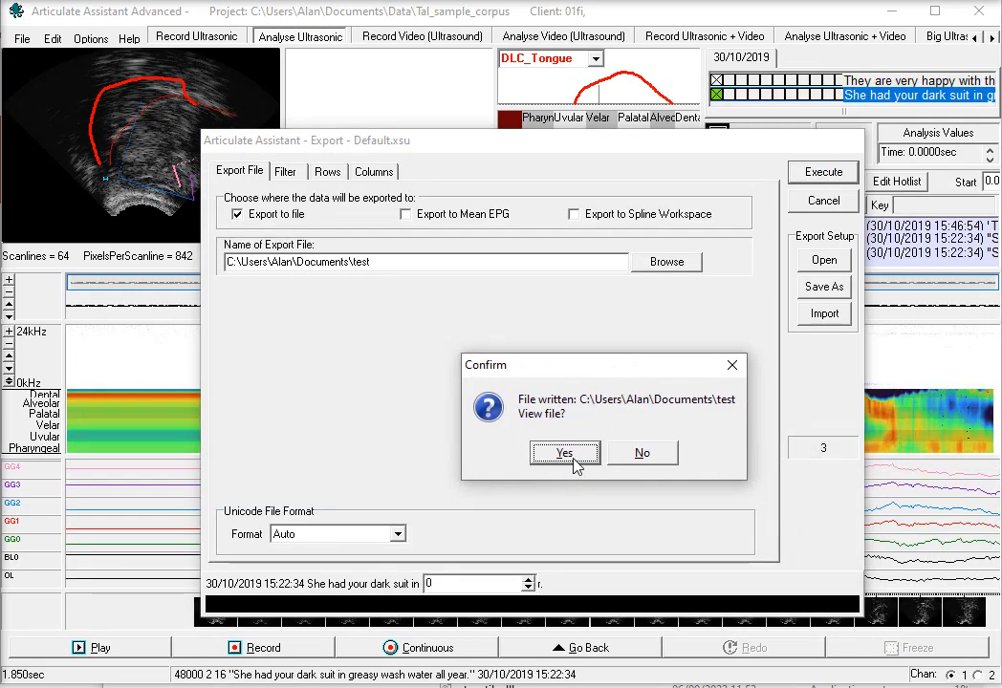
{"action": "left_click", "coordinate": [579, 455]}
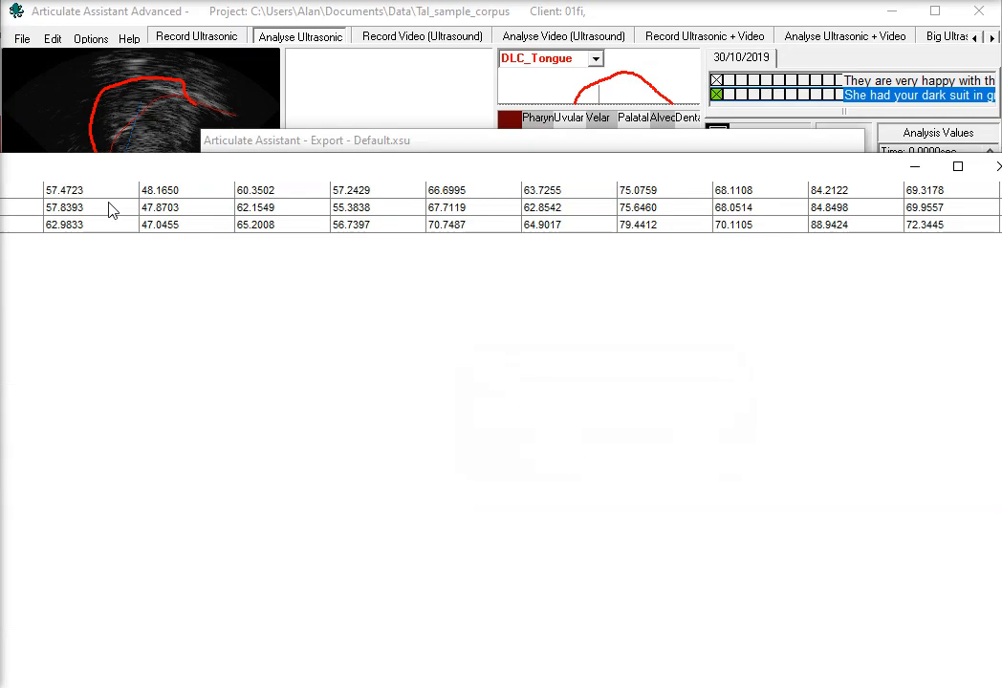
{"action": "left_click_drag", "start_coordinate": [150, 170], "coordinate": [333, 134]}
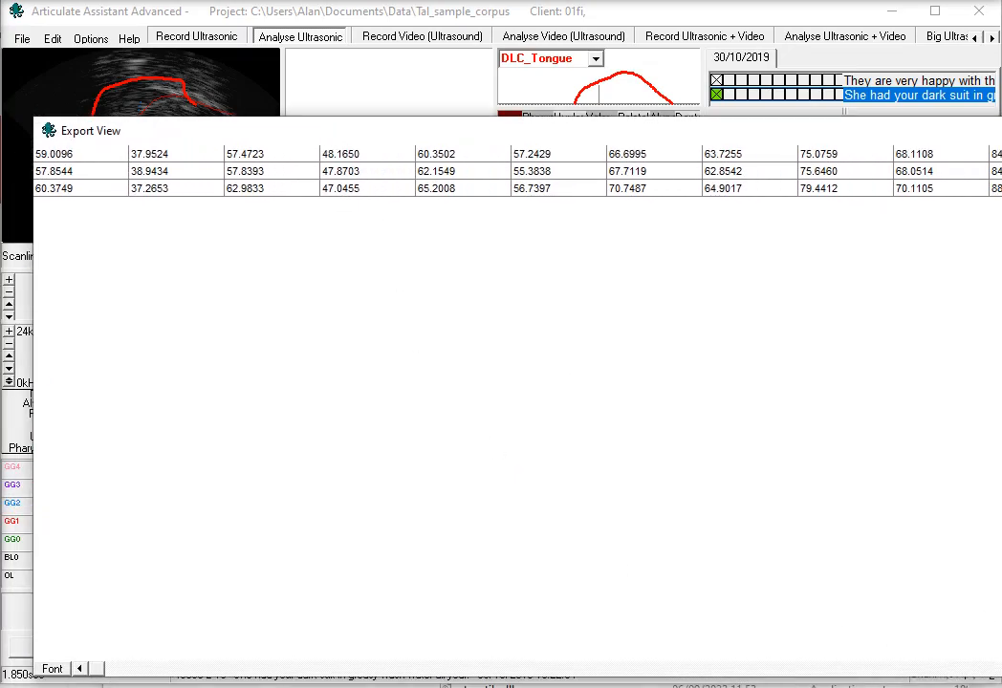
{"action": "key", "text": "alt+F4"}
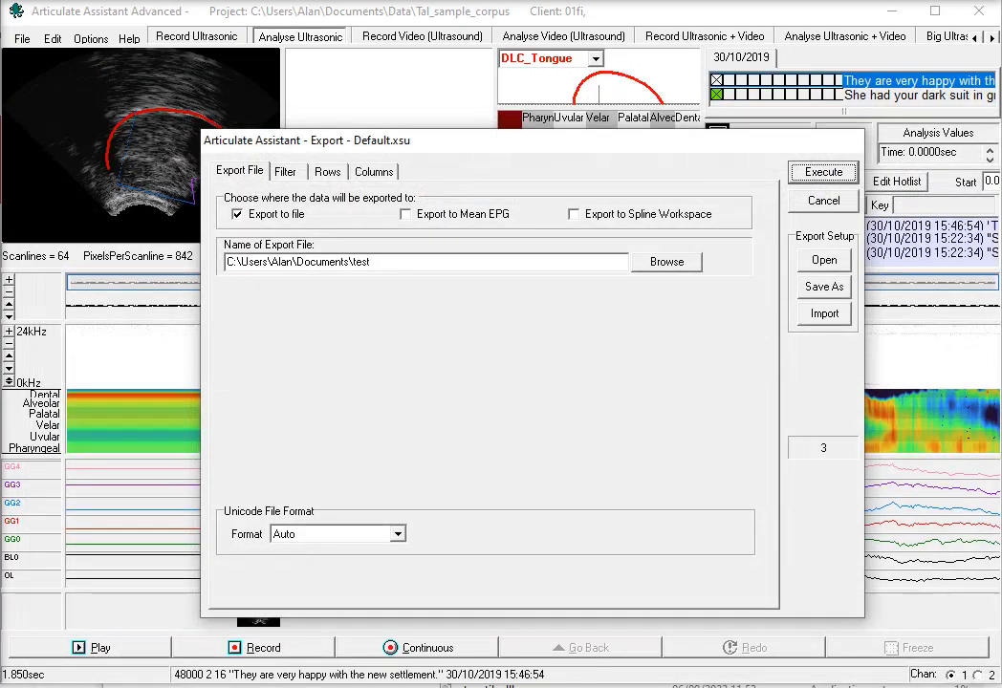
Include a header row of column names in the export and rerun it to view the resulting file.
{"action": "left_click", "coordinate": [327, 171]}
{"action": "left_click", "coordinate": [242, 509]}
{"action": "left_click", "coordinate": [808, 175]}
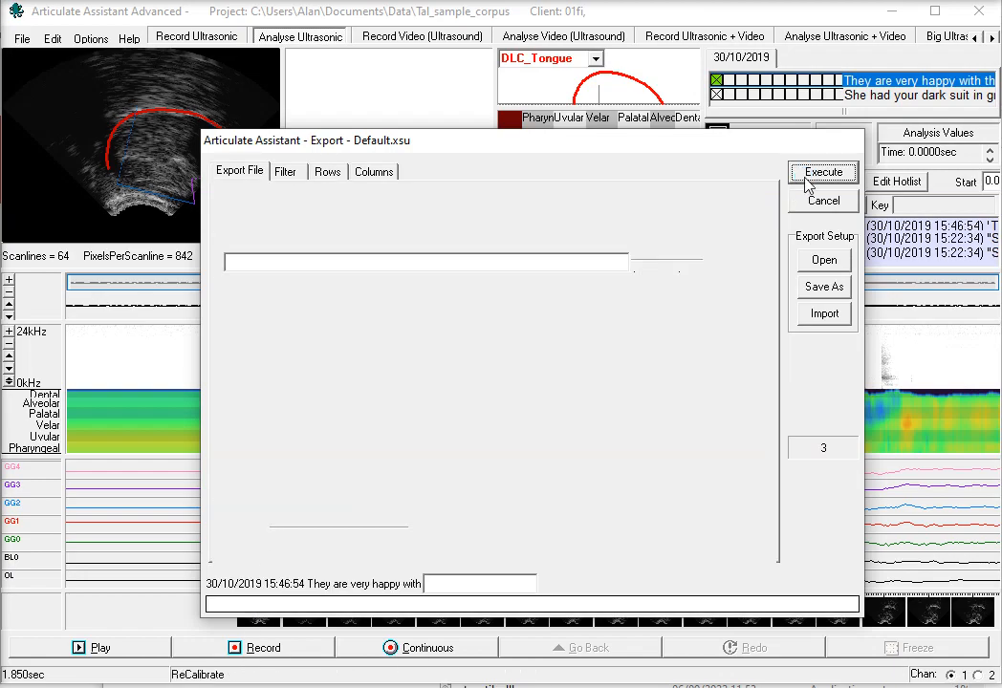
{"action": "left_click", "coordinate": [685, 547]}
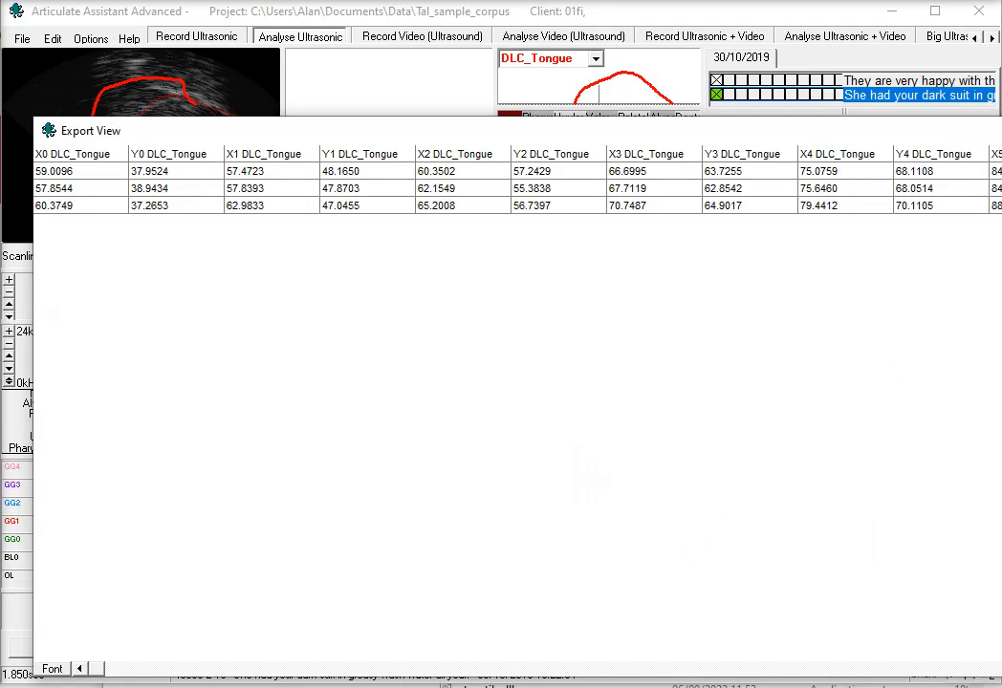
{"action": "left_click", "coordinate": [1001, 131]}
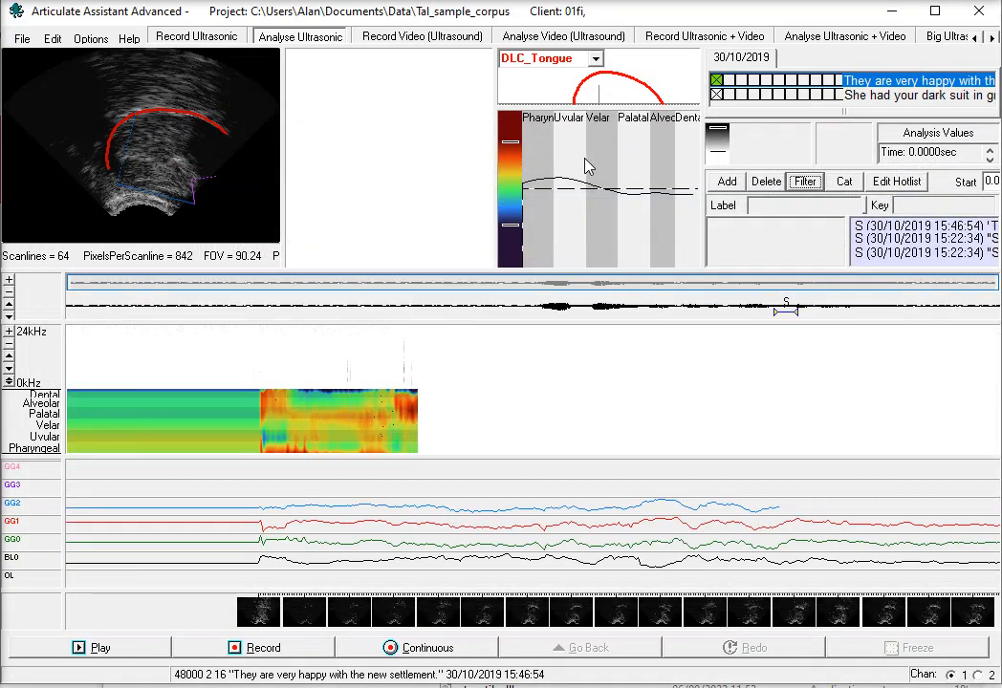